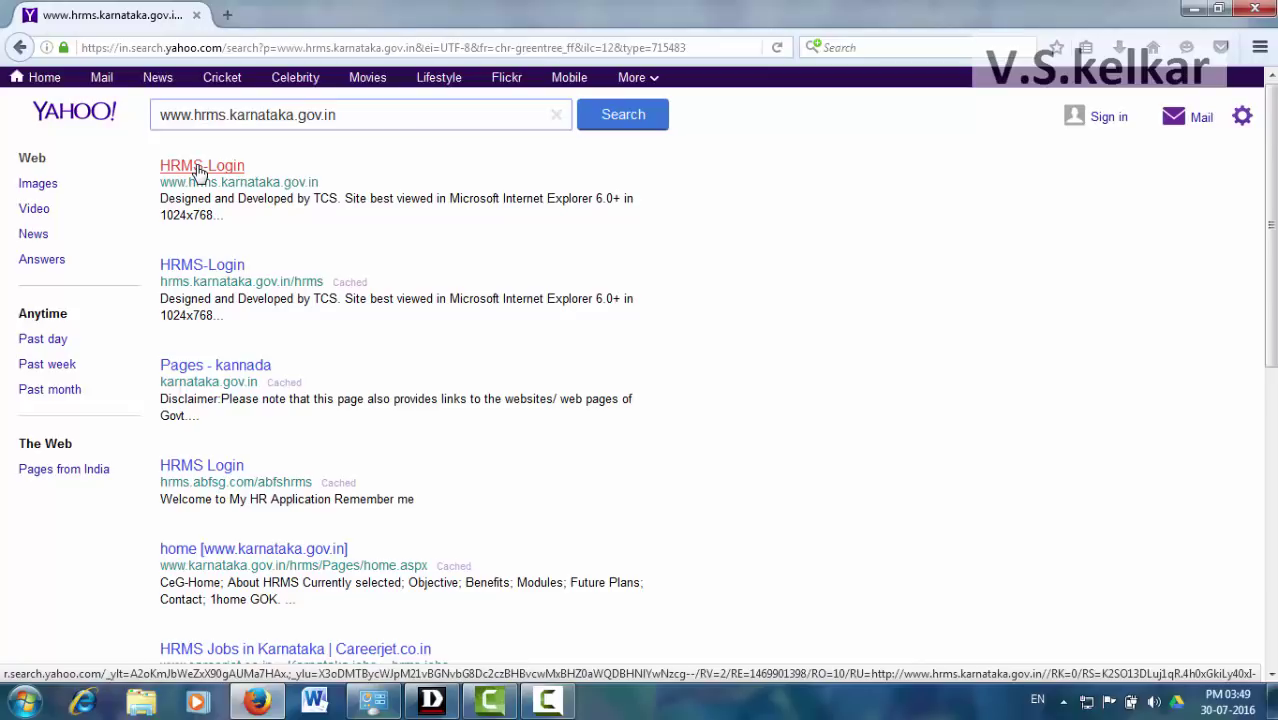
Open the HRMS login site from the search results and sign in with the saved user ID and password.
left_click(198, 170)
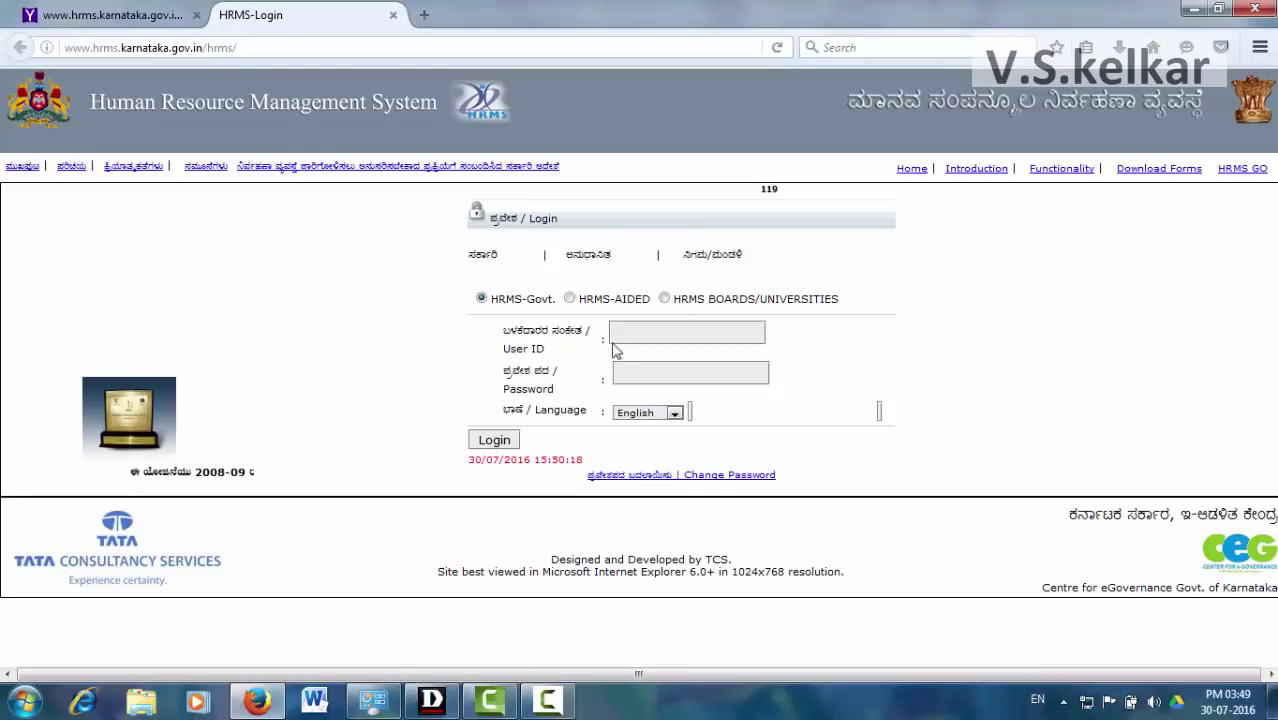
left_click(634, 331)
type("1")
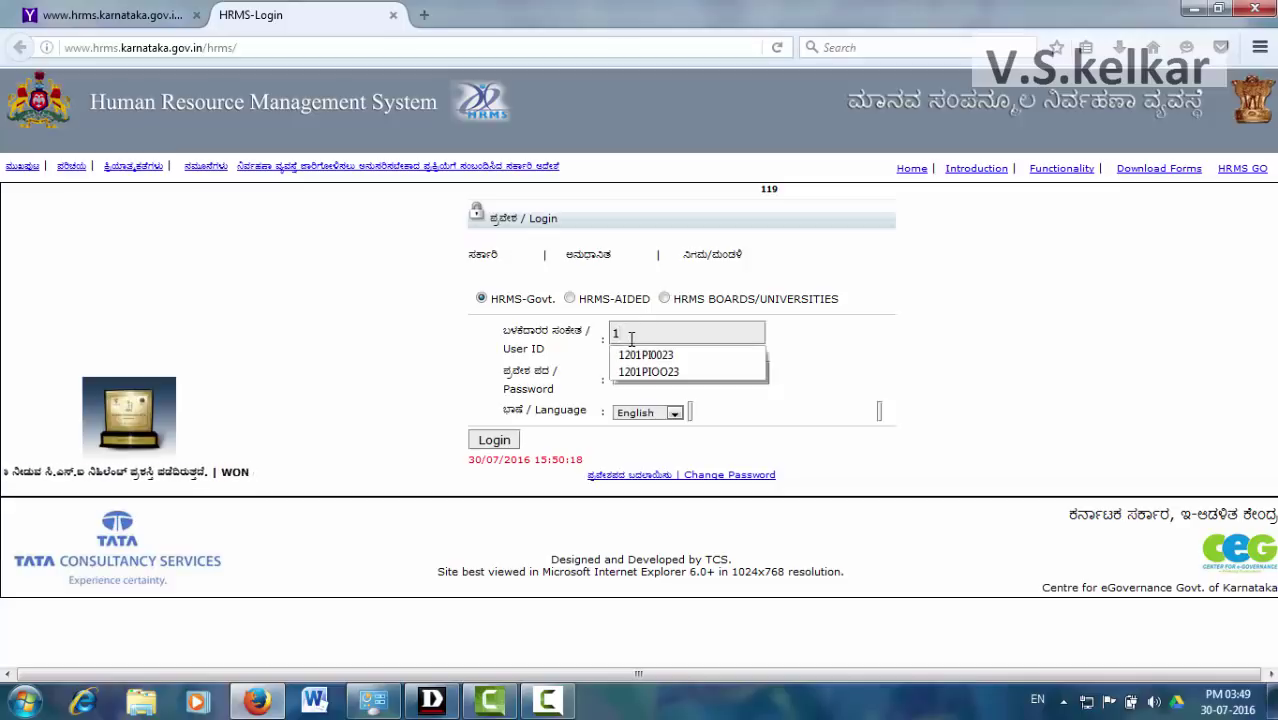
left_click(635, 355)
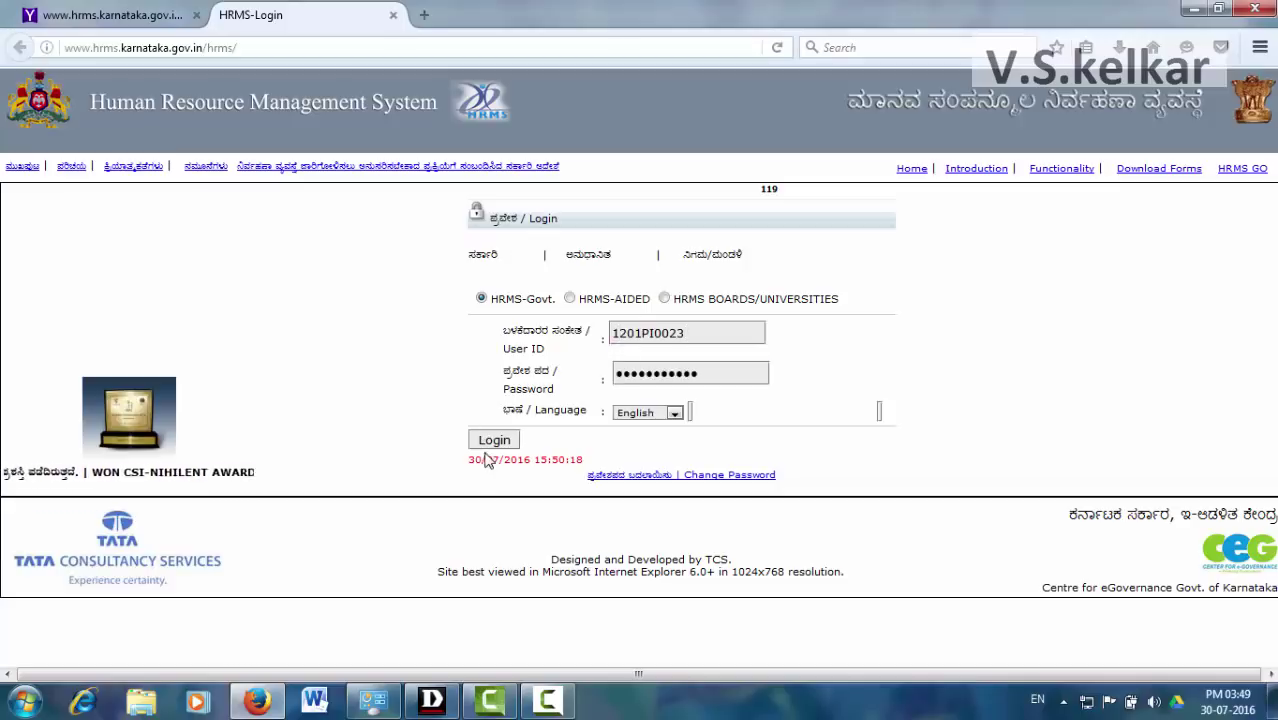
left_click(494, 441)
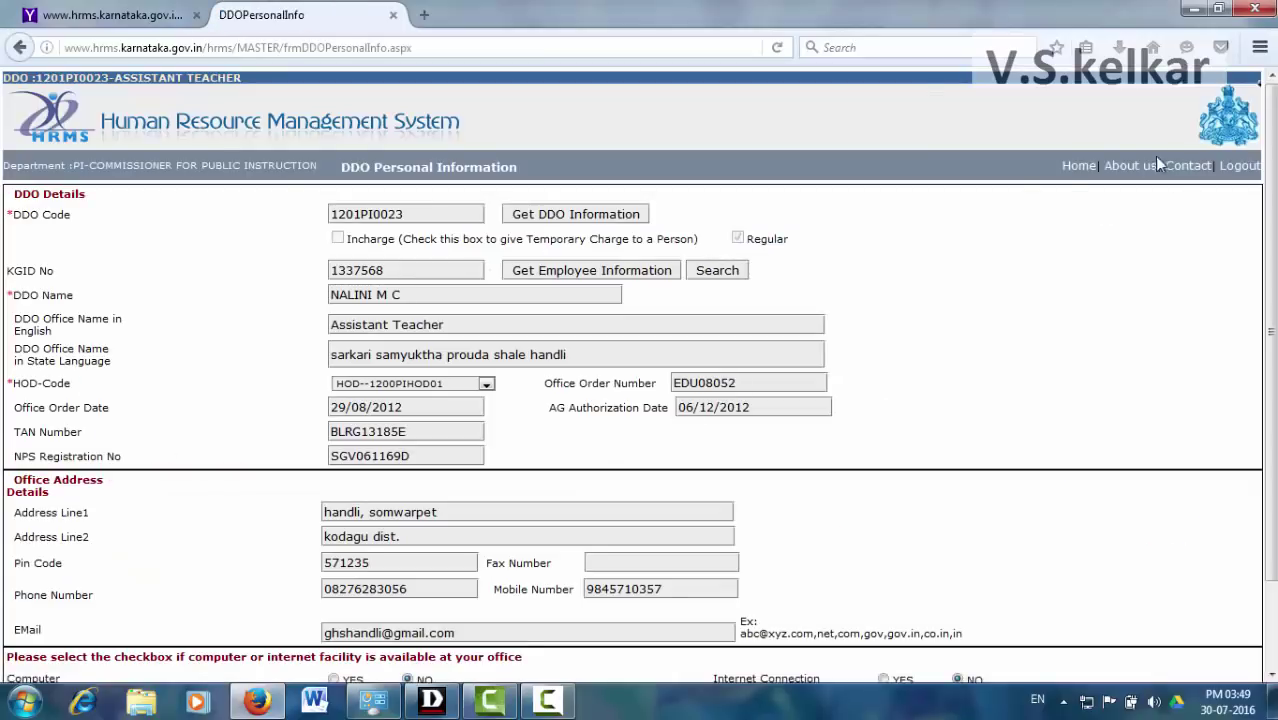
Go to the HRMS home page and open the Update Leave Balance form among the service register's leave functions.
left_click(1070, 167)
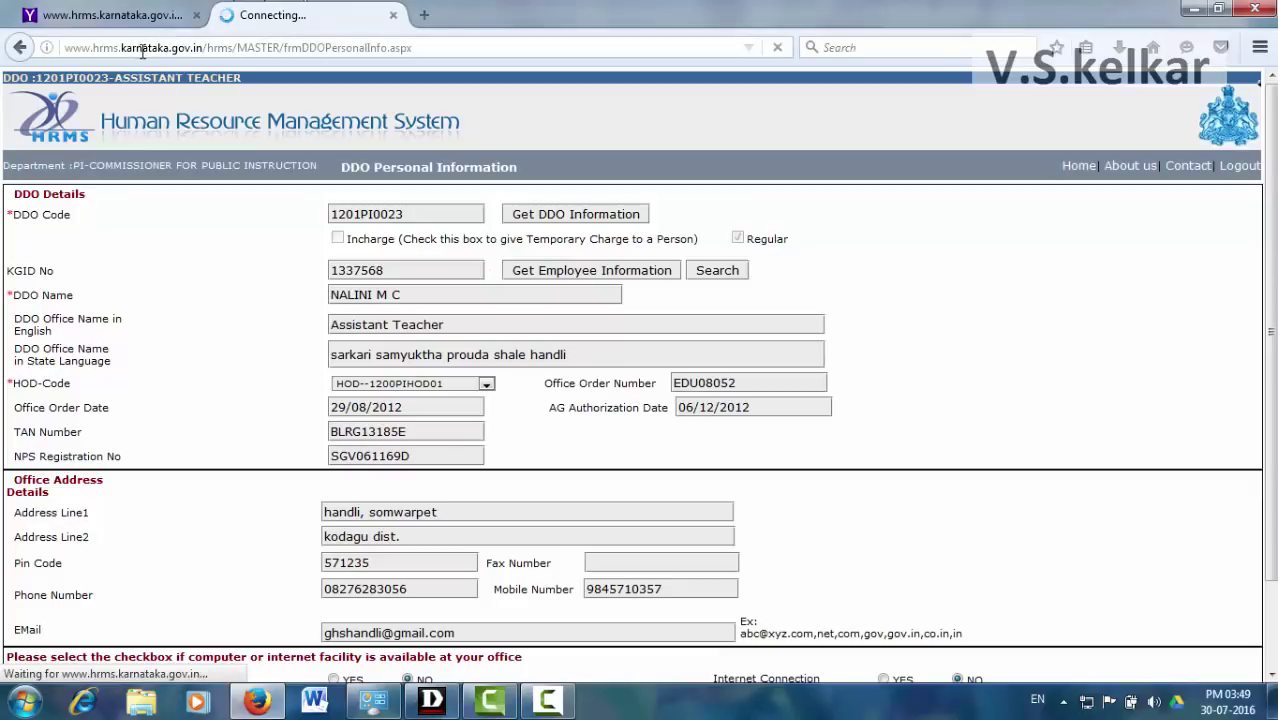
mouse_move(126, 192)
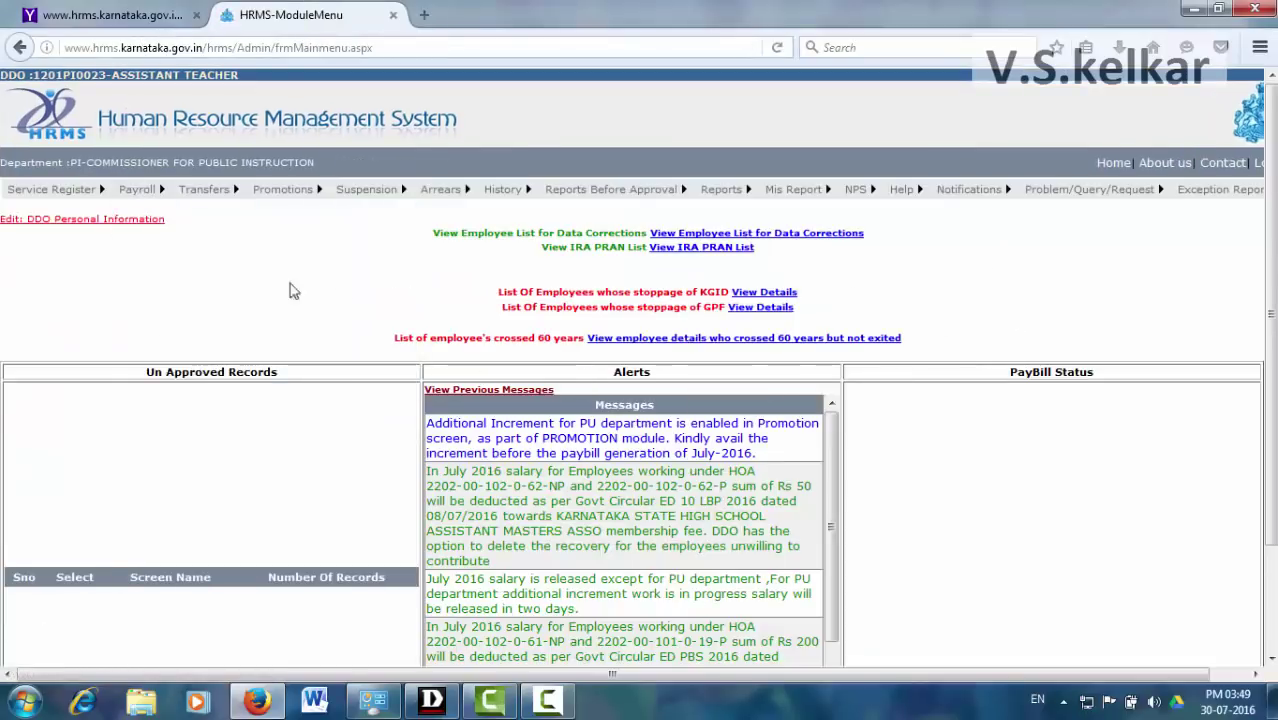
mouse_move(80, 190)
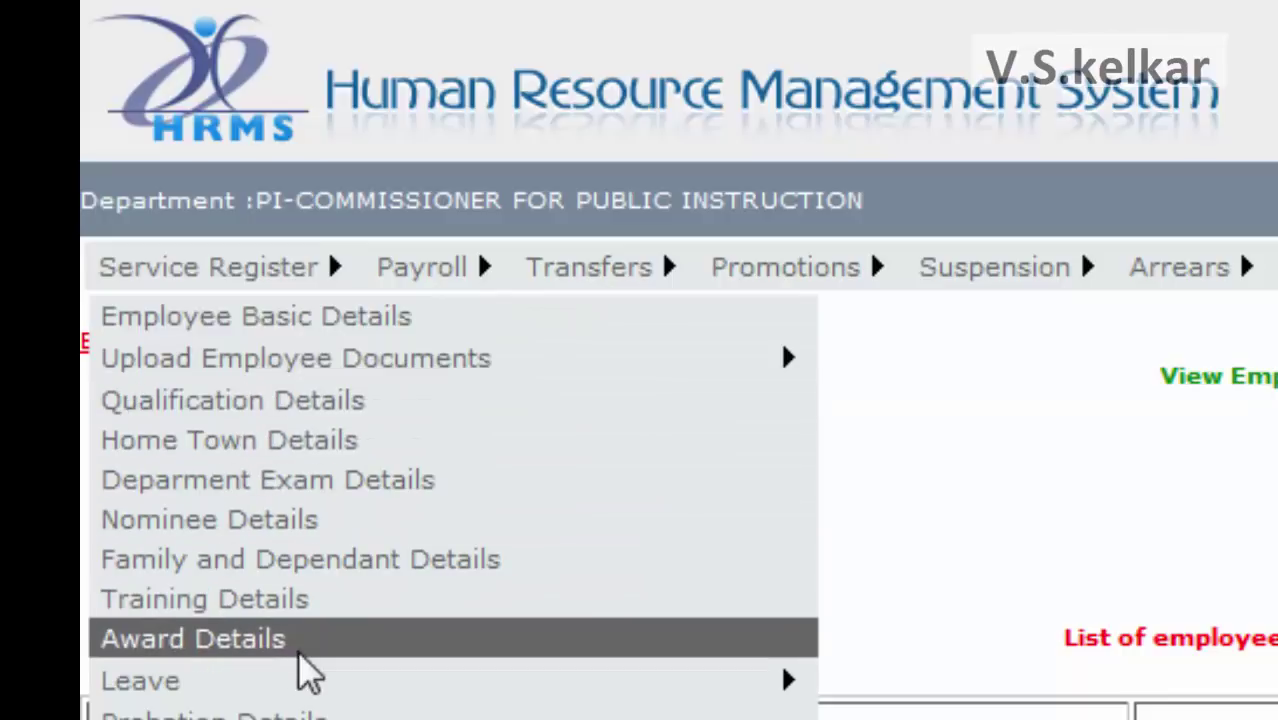
mouse_move(314, 685)
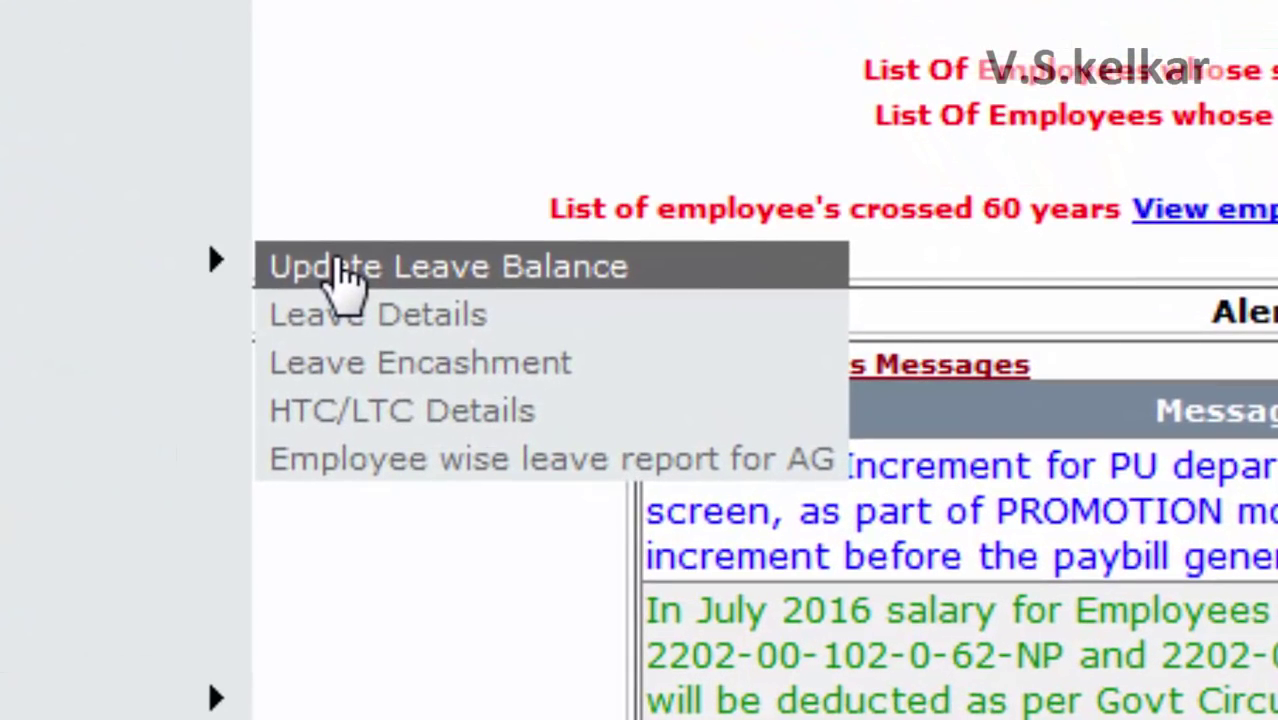
left_click(338, 262)
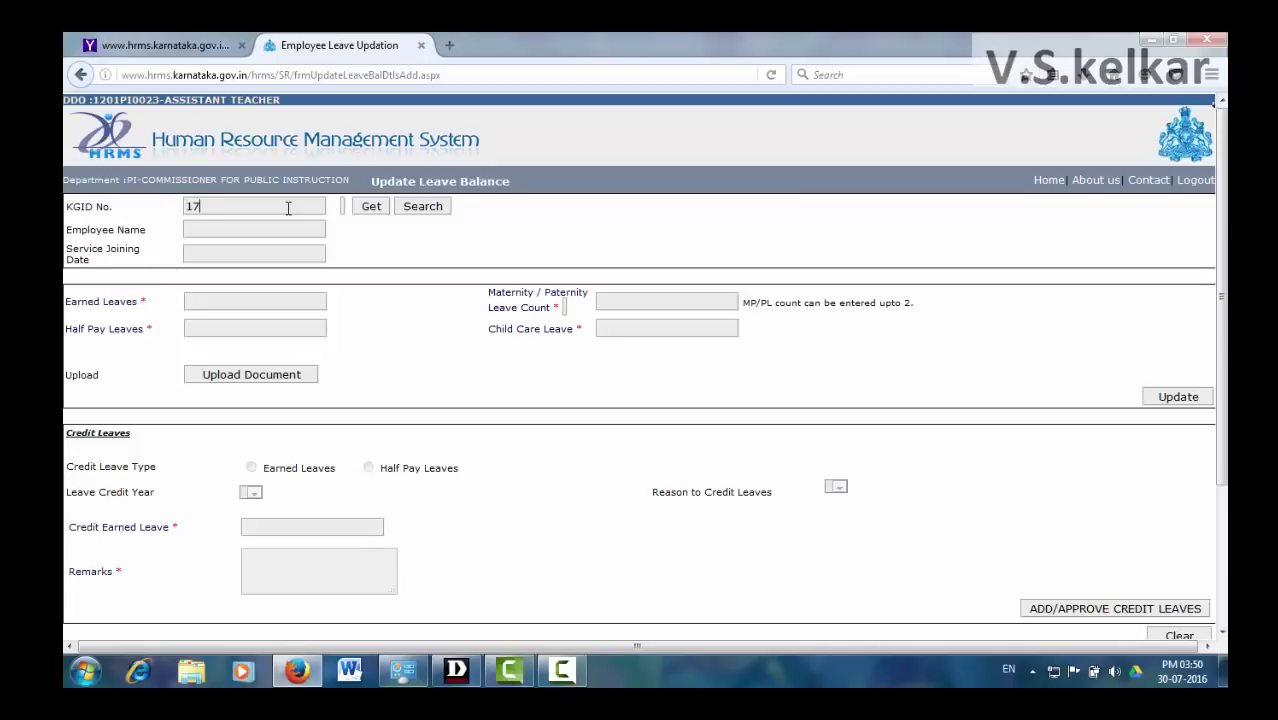
key("BackSpace")
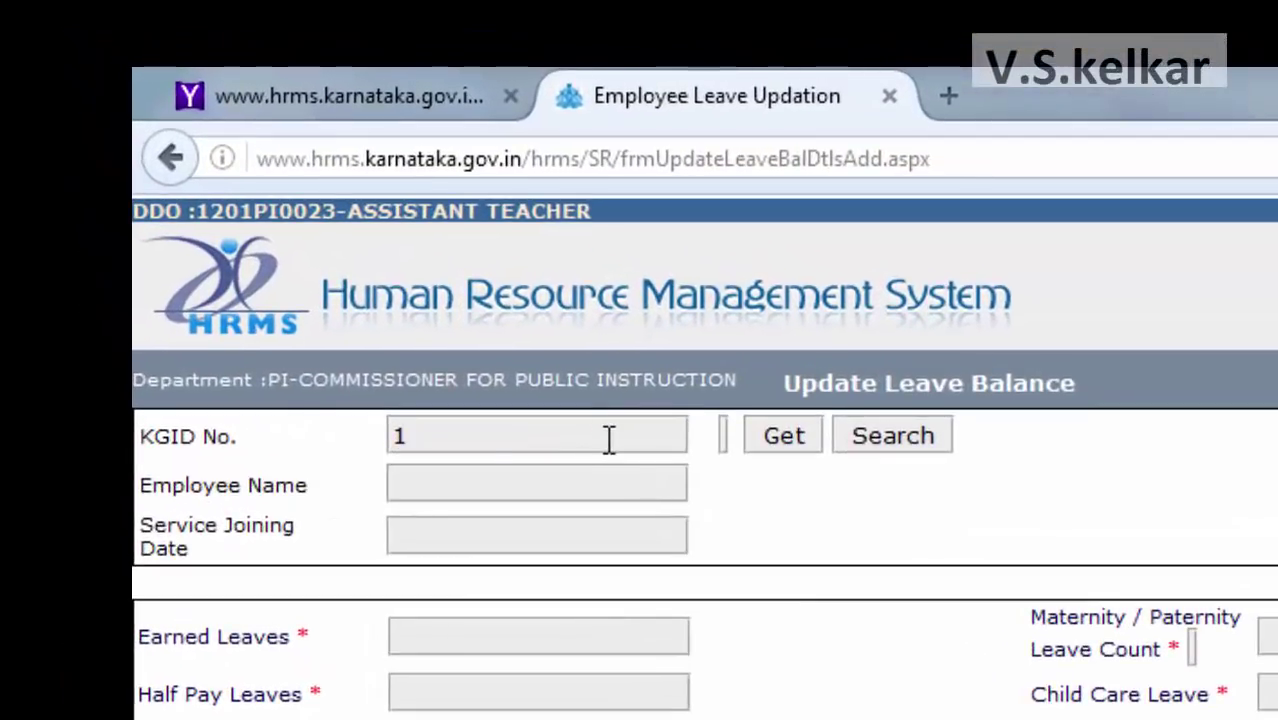
type("9")
key("BackSpace")
key("BackSpace")
key("BackSpace")
Find the employee by the first three letters of the name, select the matching record and load its leave details.
left_click(896, 440)
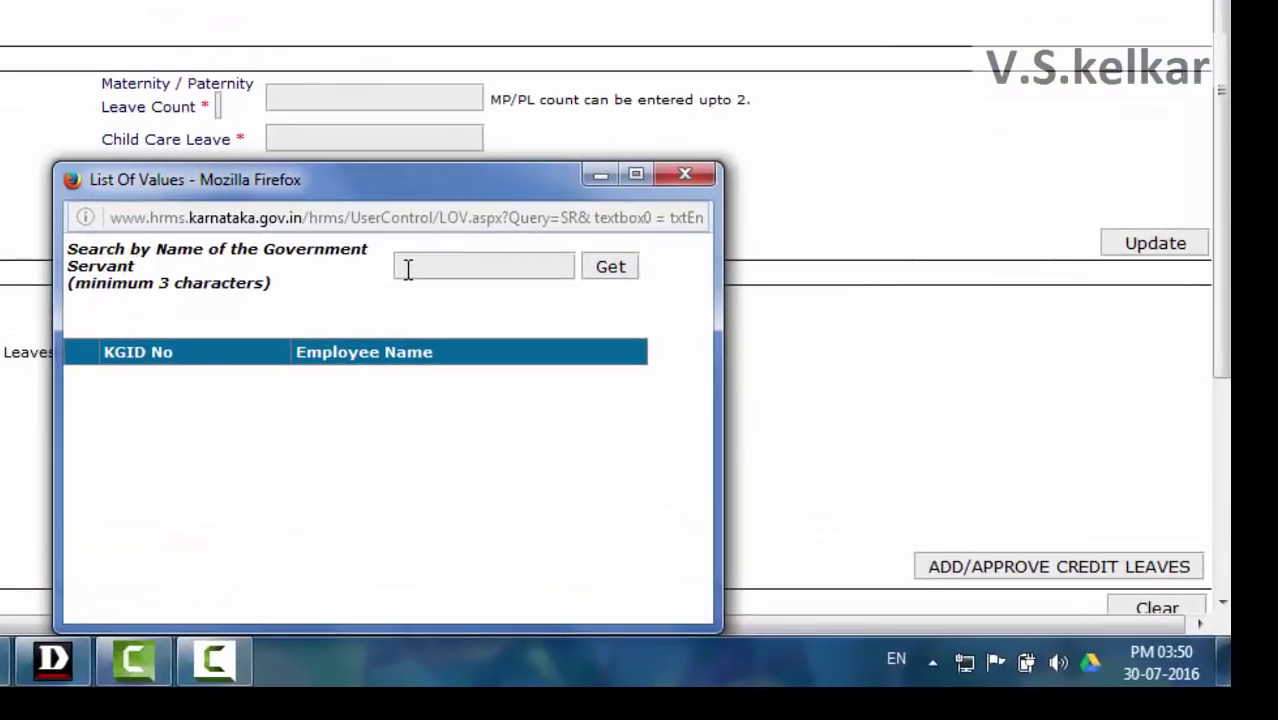
left_click(699, 420)
type("n")
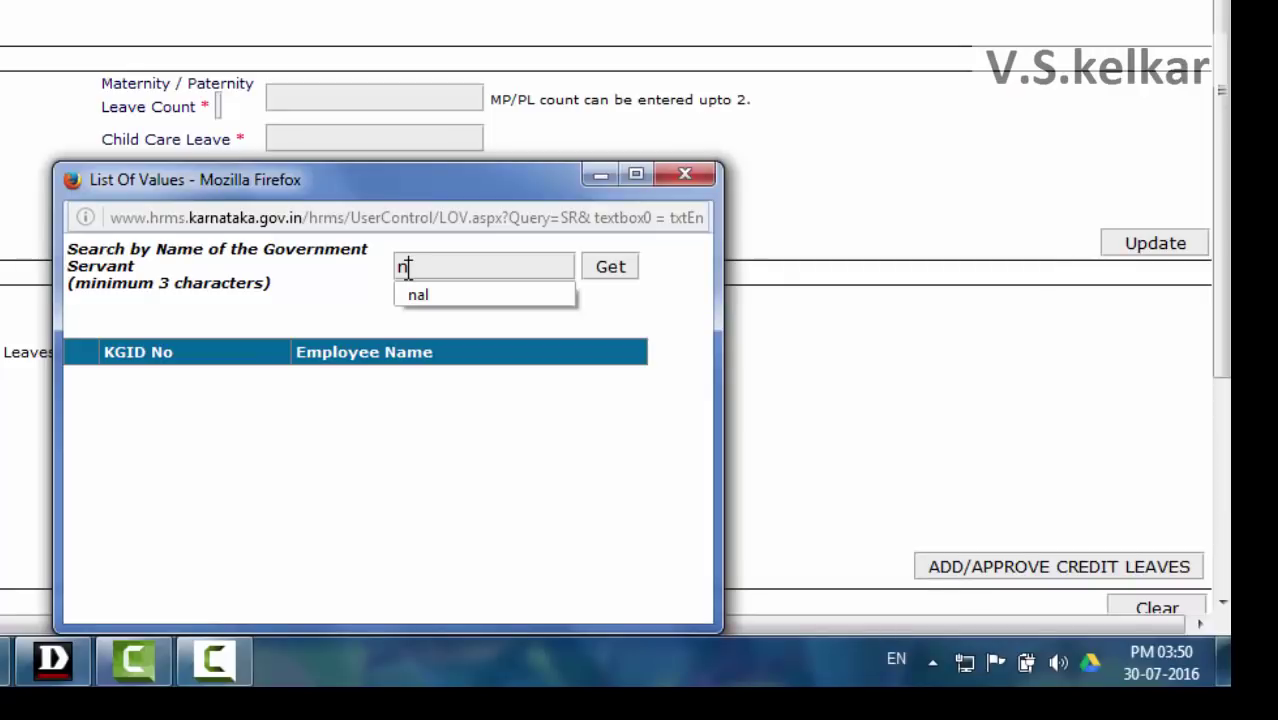
key("BackSpace")
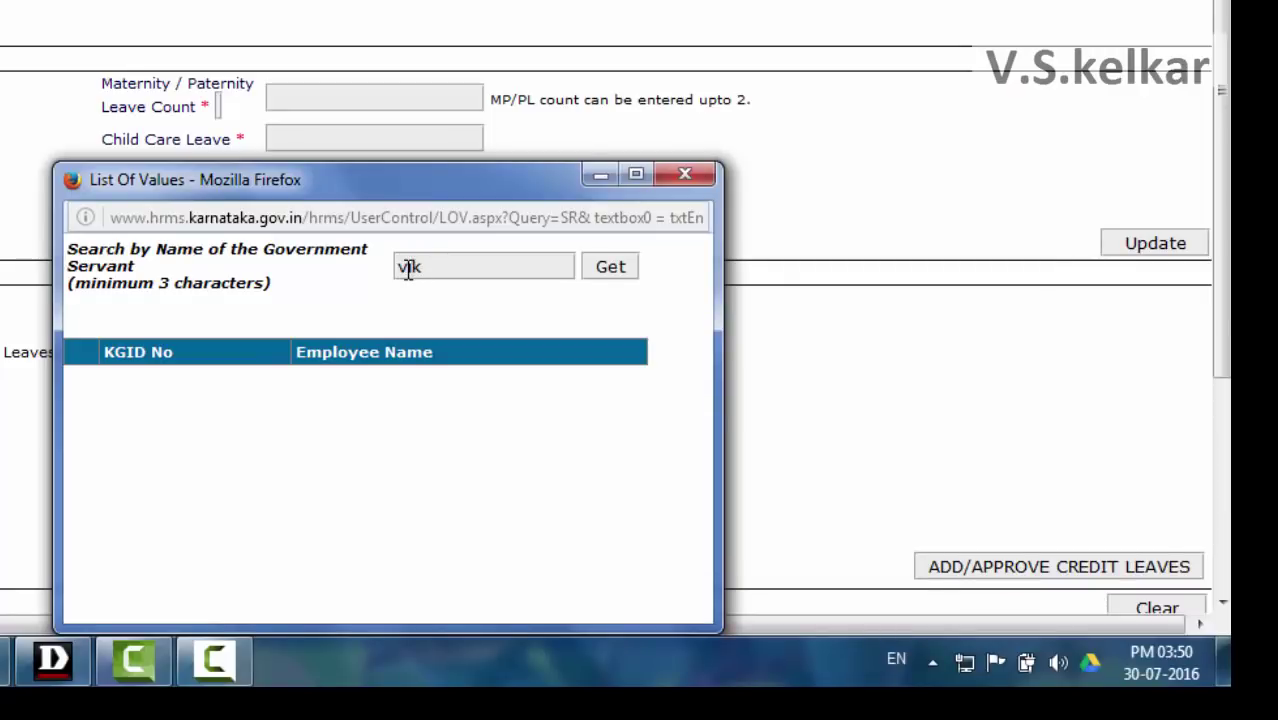
left_click(609, 270)
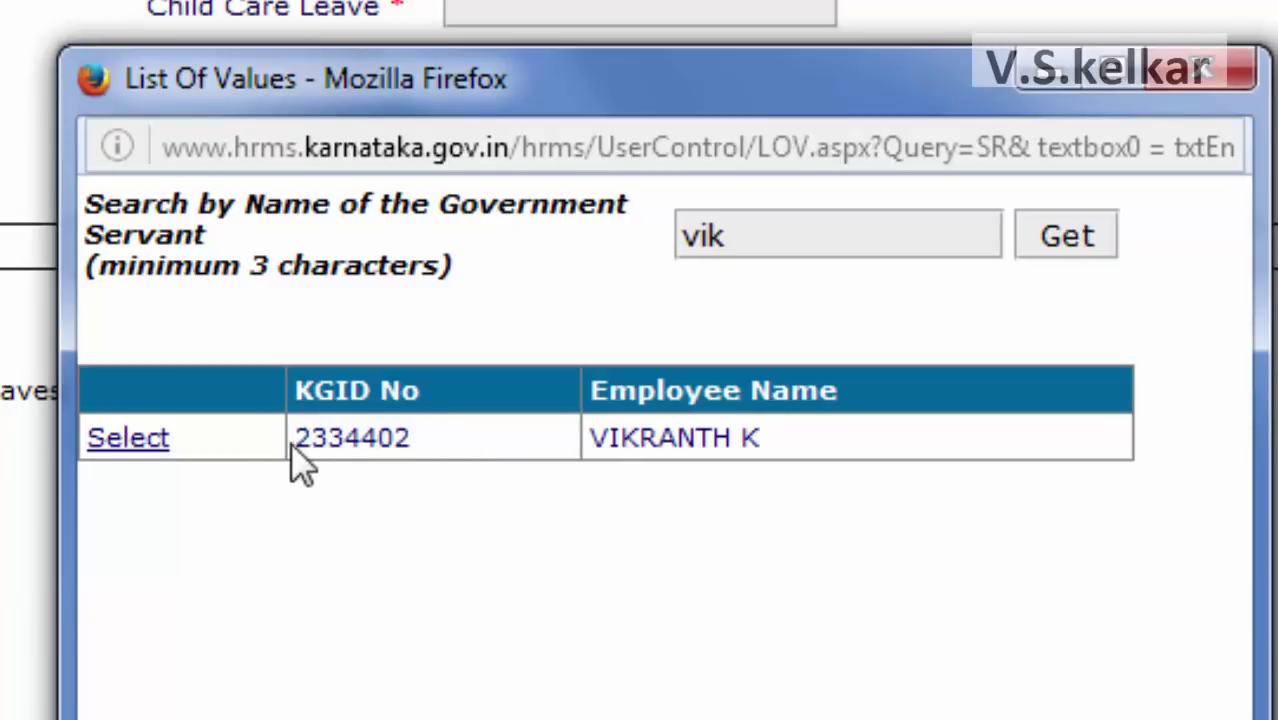
left_click(128, 438)
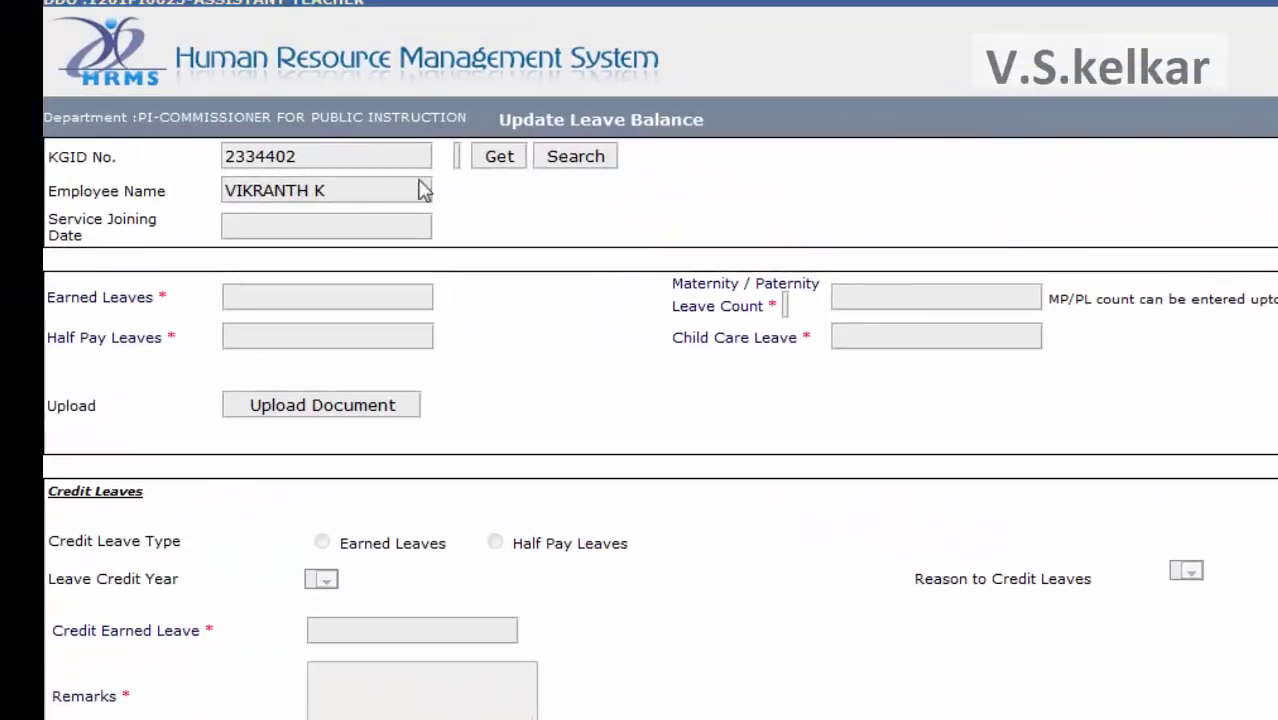
left_click(485, 158)
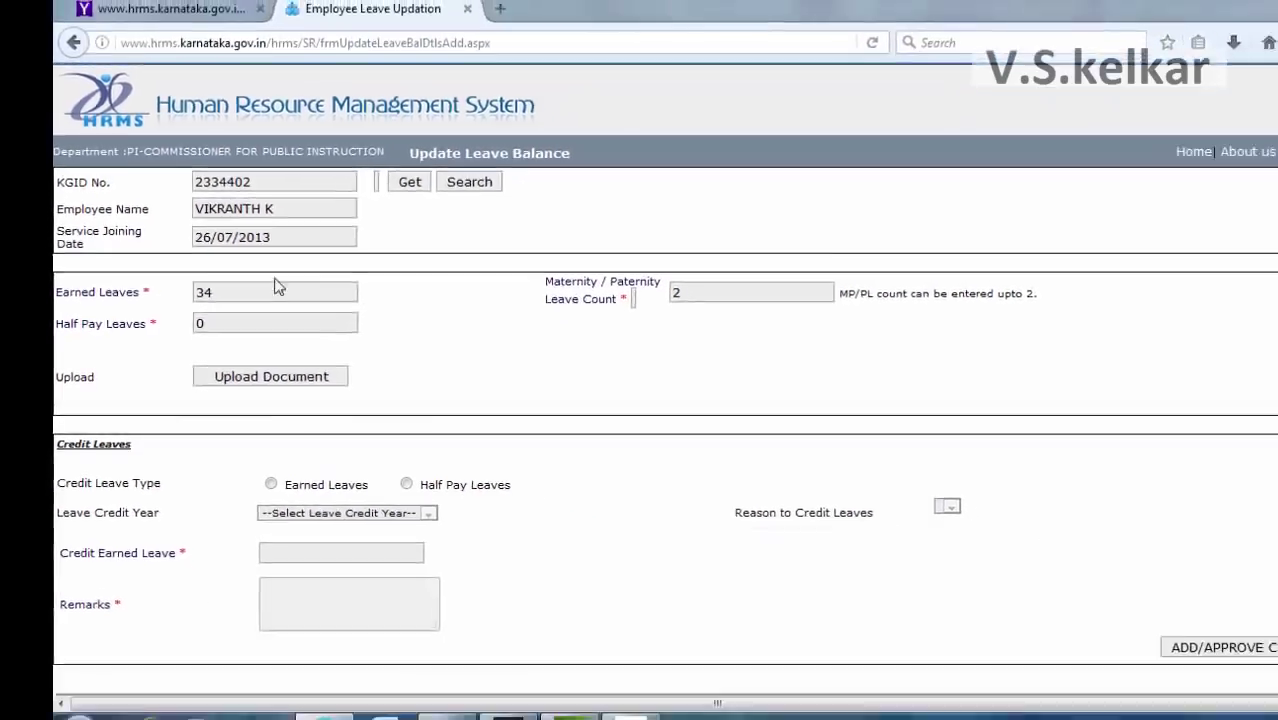
Set the leave credit to Earned Leaves for the year 2016 with the reason Half Yearly Credit - July 2016.
scroll(278, 287, "down", 2)
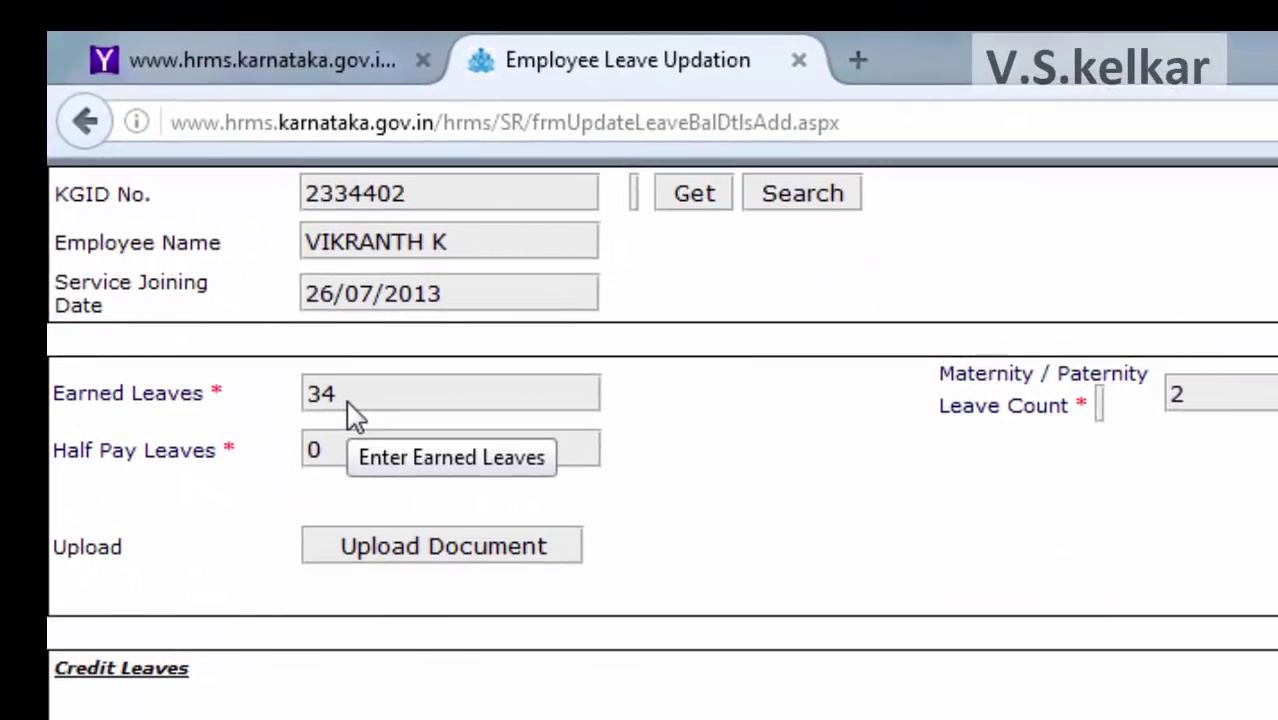
scroll(1183, 640, "down", 2)
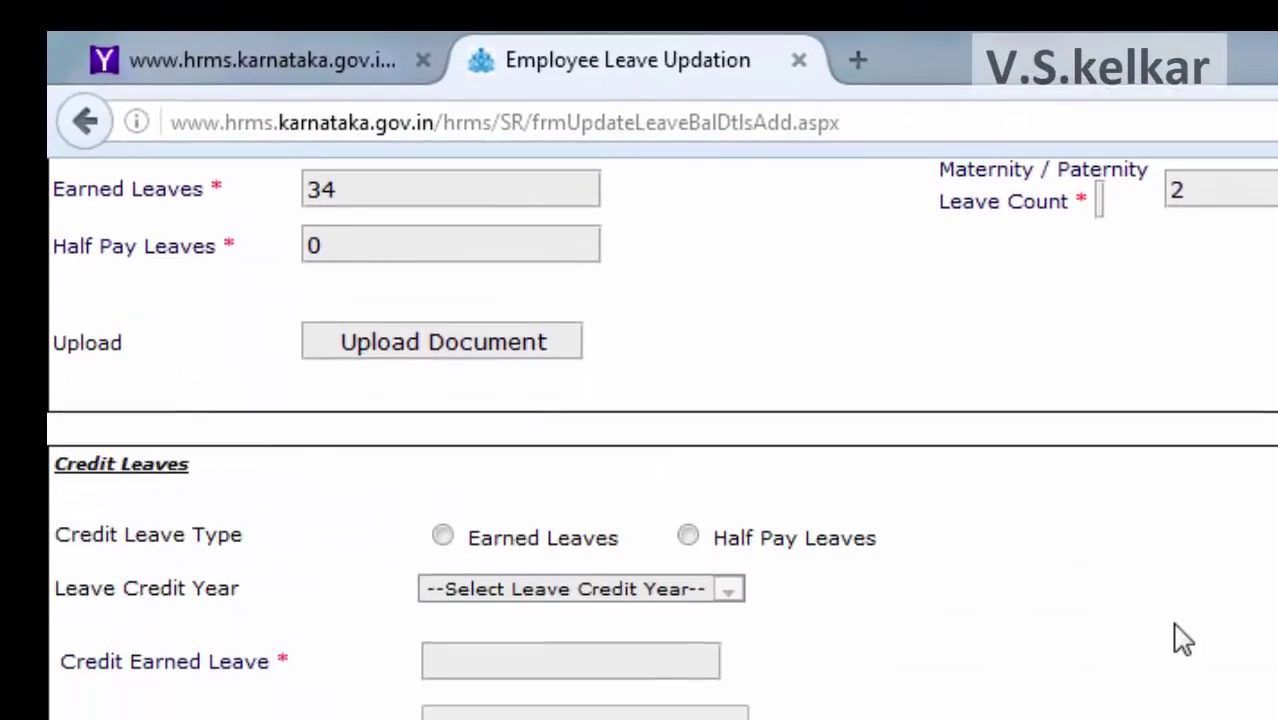
scroll(1170, 650, "down", 1)
scroll(1155, 656, "up", 2)
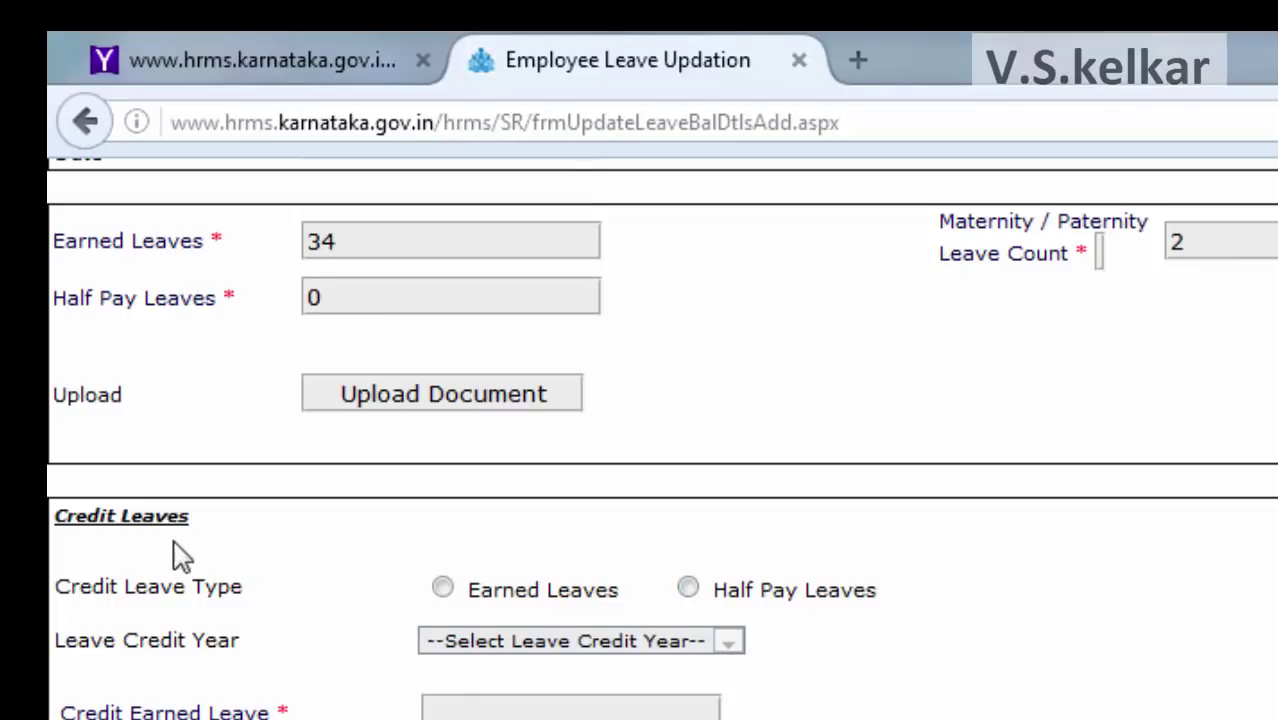
left_click(444, 590)
scroll(447, 605, "down", 4)
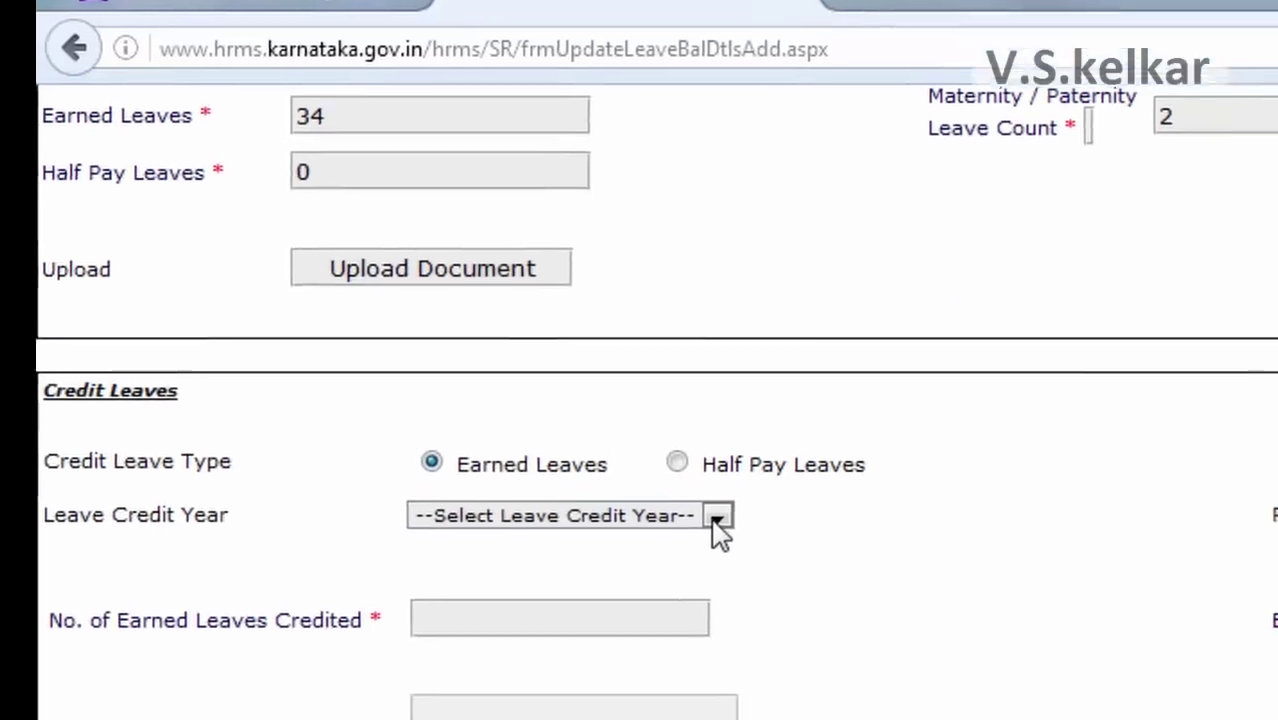
left_click(722, 596)
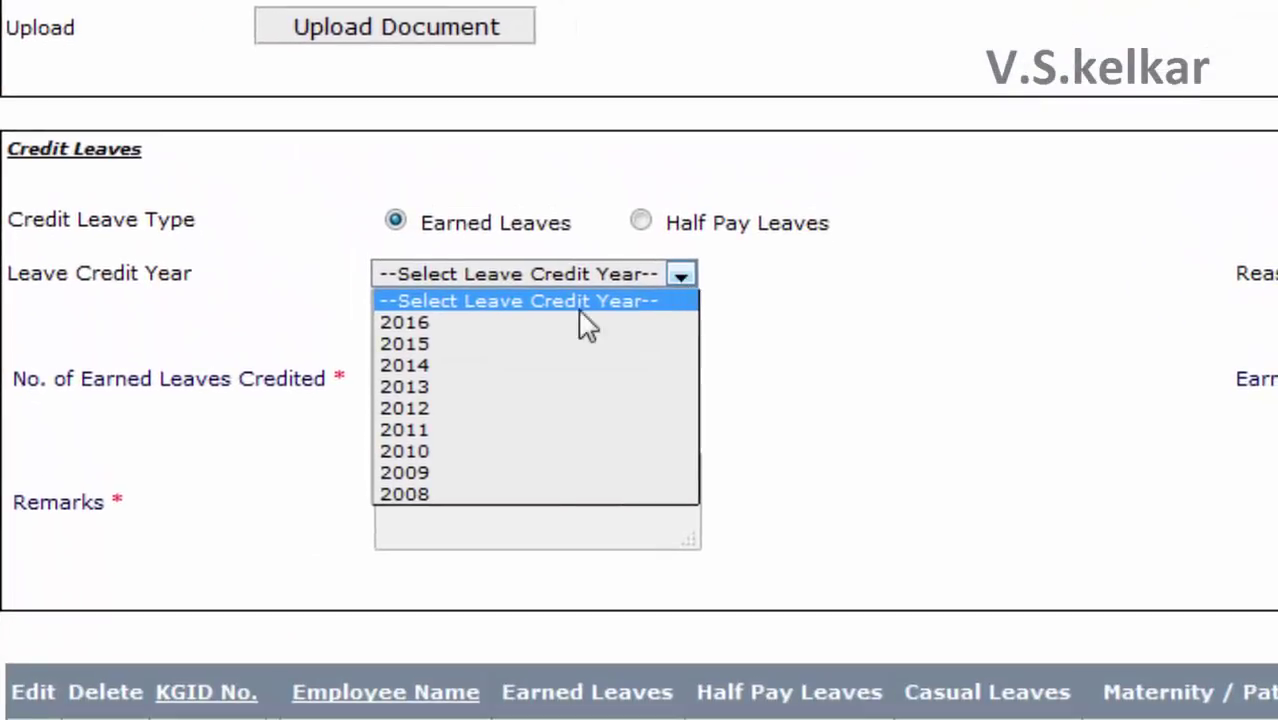
left_click(560, 322)
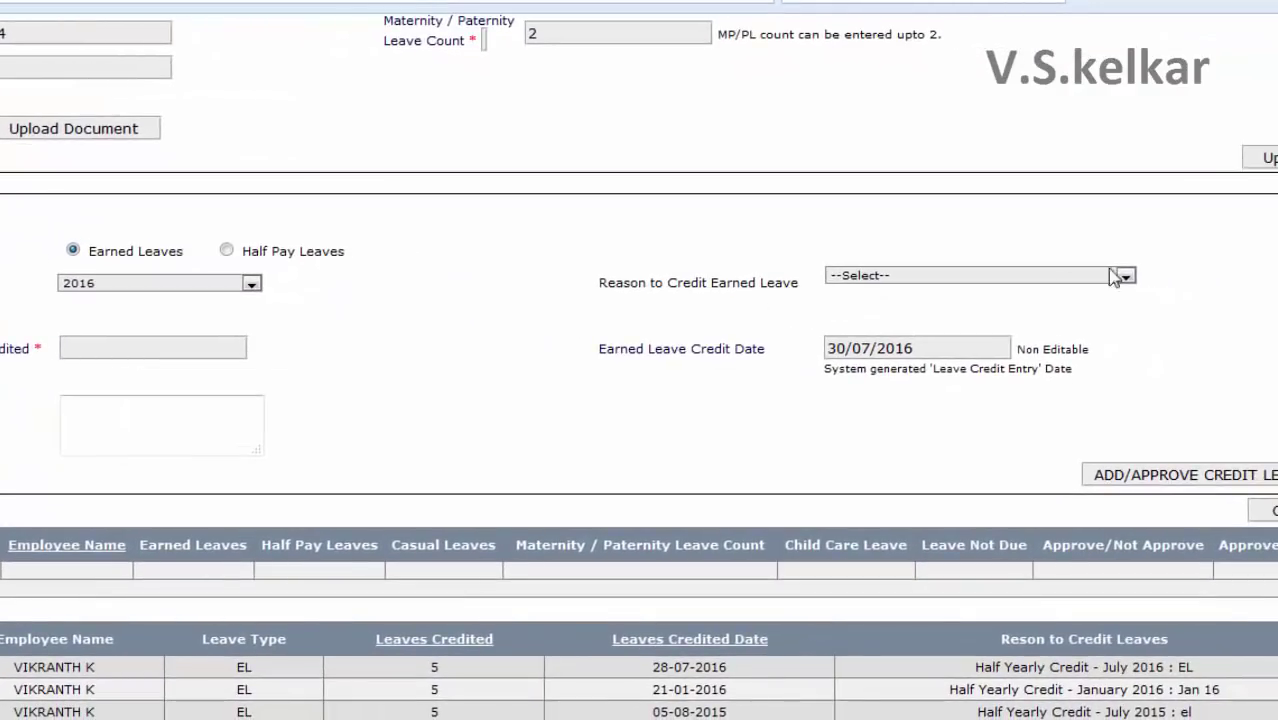
left_click(1125, 278)
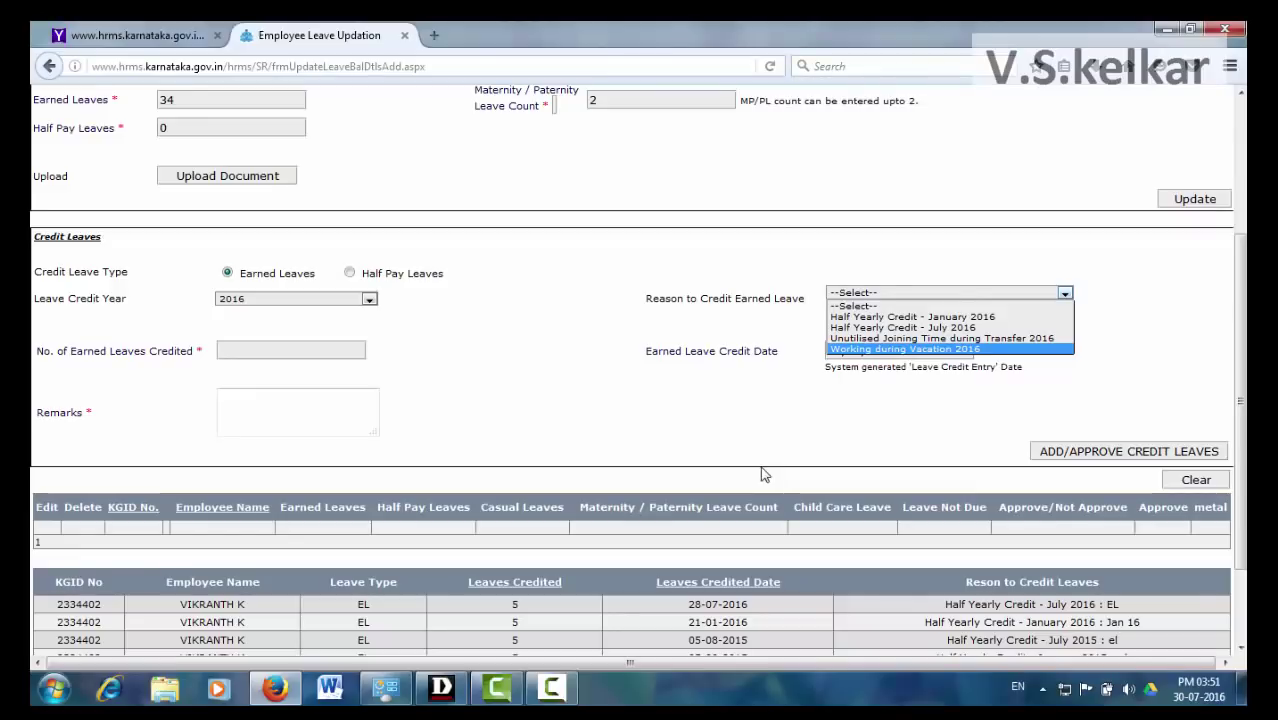
left_click(850, 329)
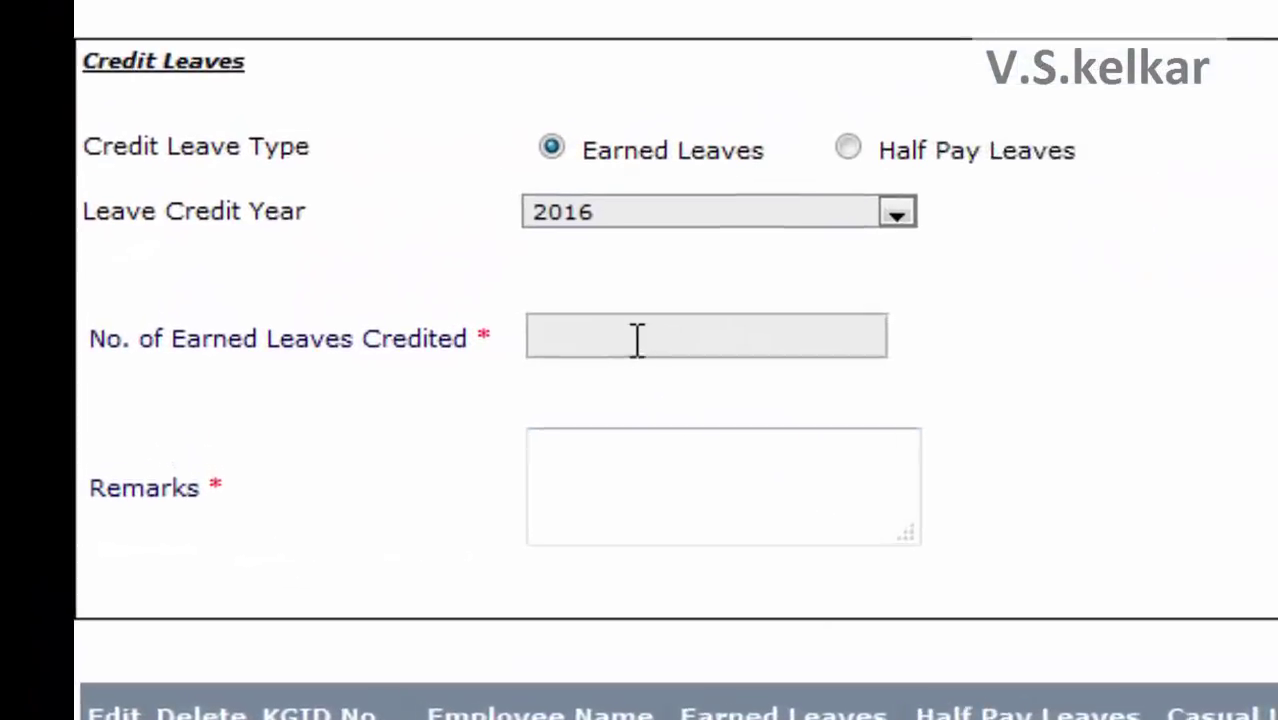
Enter 5 as the number of earned leaves credited and EL as the remark.
left_click(261, 352)
type("5")
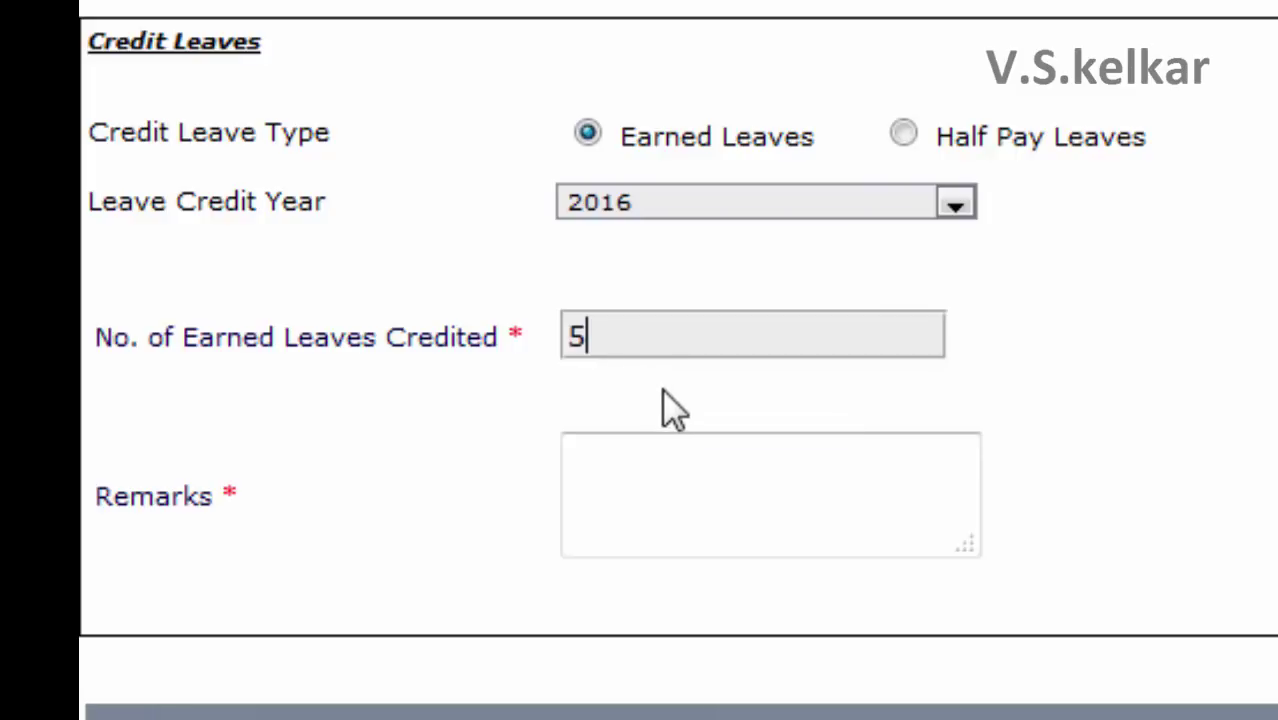
left_click(617, 500)
type("E")
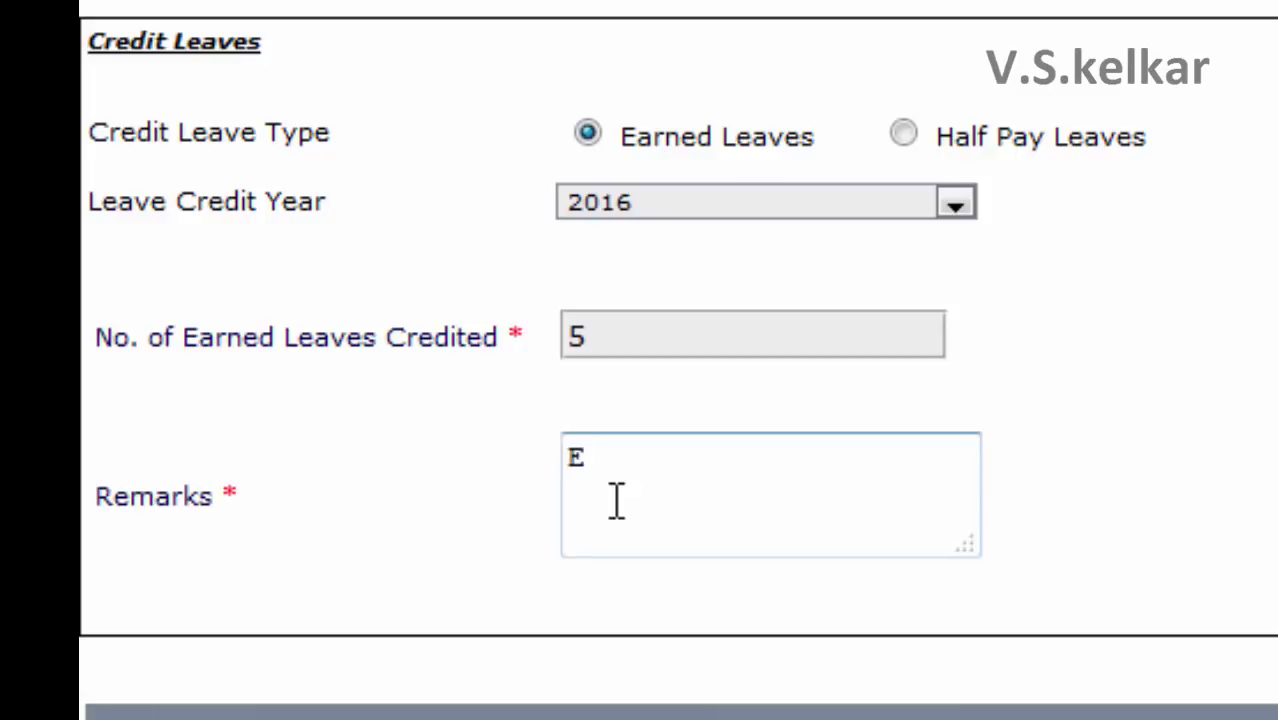
type("L")
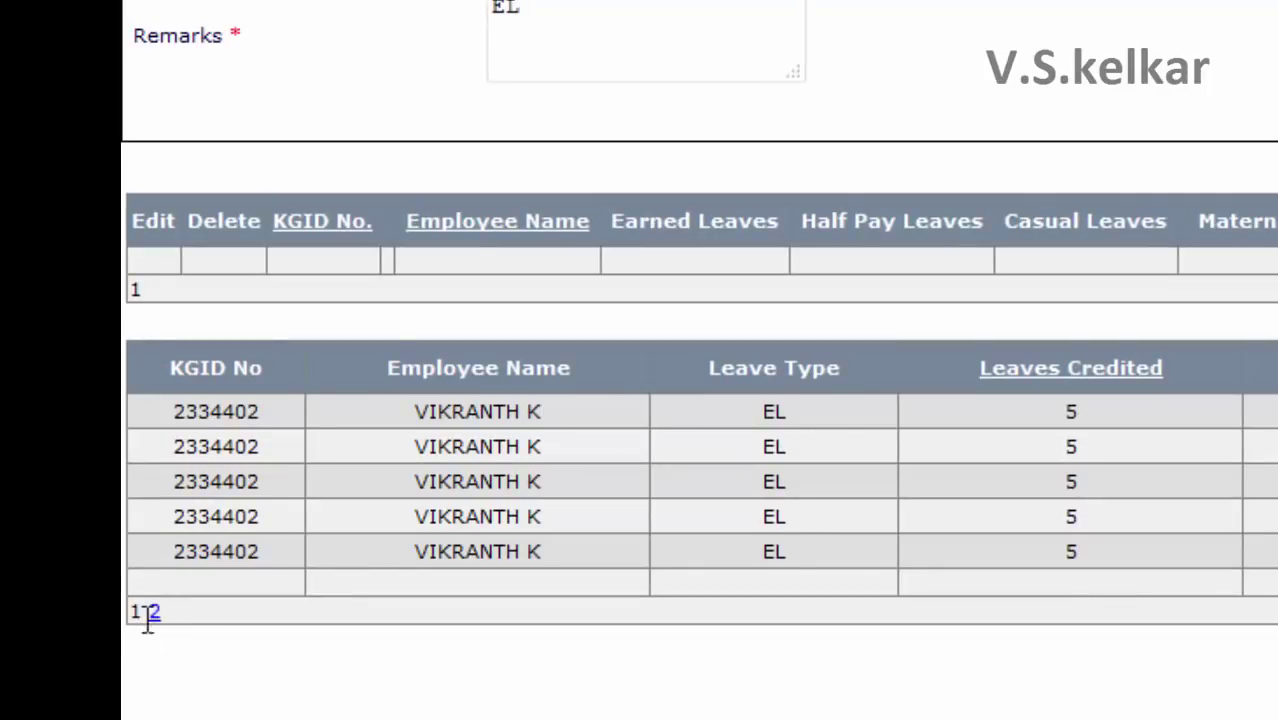
Examine the older entries on the second page of the employee's leave credit history.
left_click(156, 608)
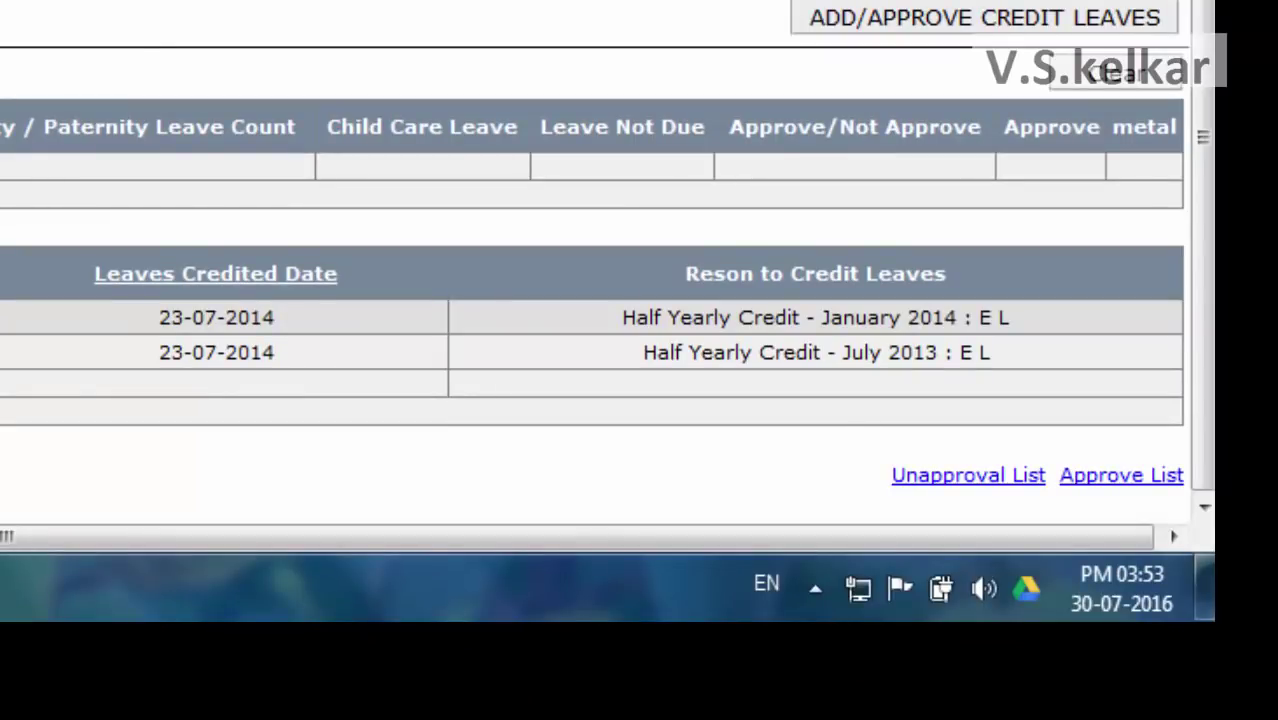
scroll(148, 28, "up", 3)
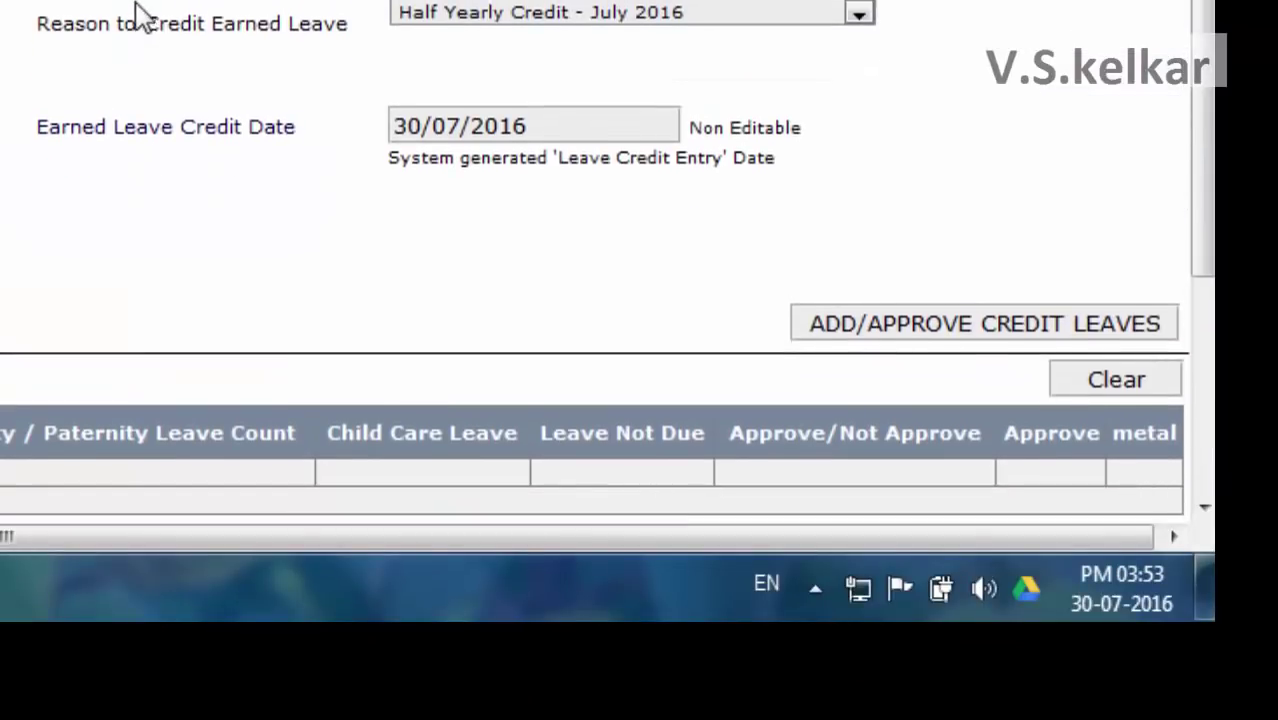
scroll(140, 15, "up", 2)
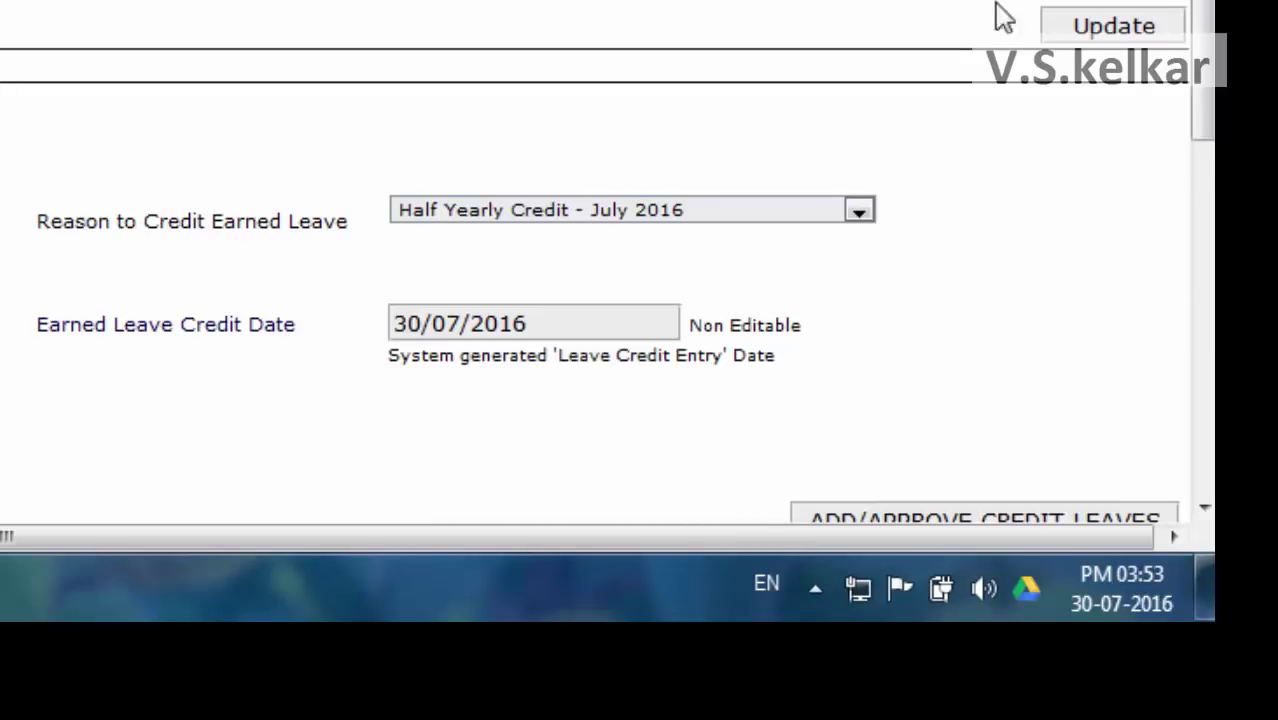
scroll(1090, 34, "down", 4)
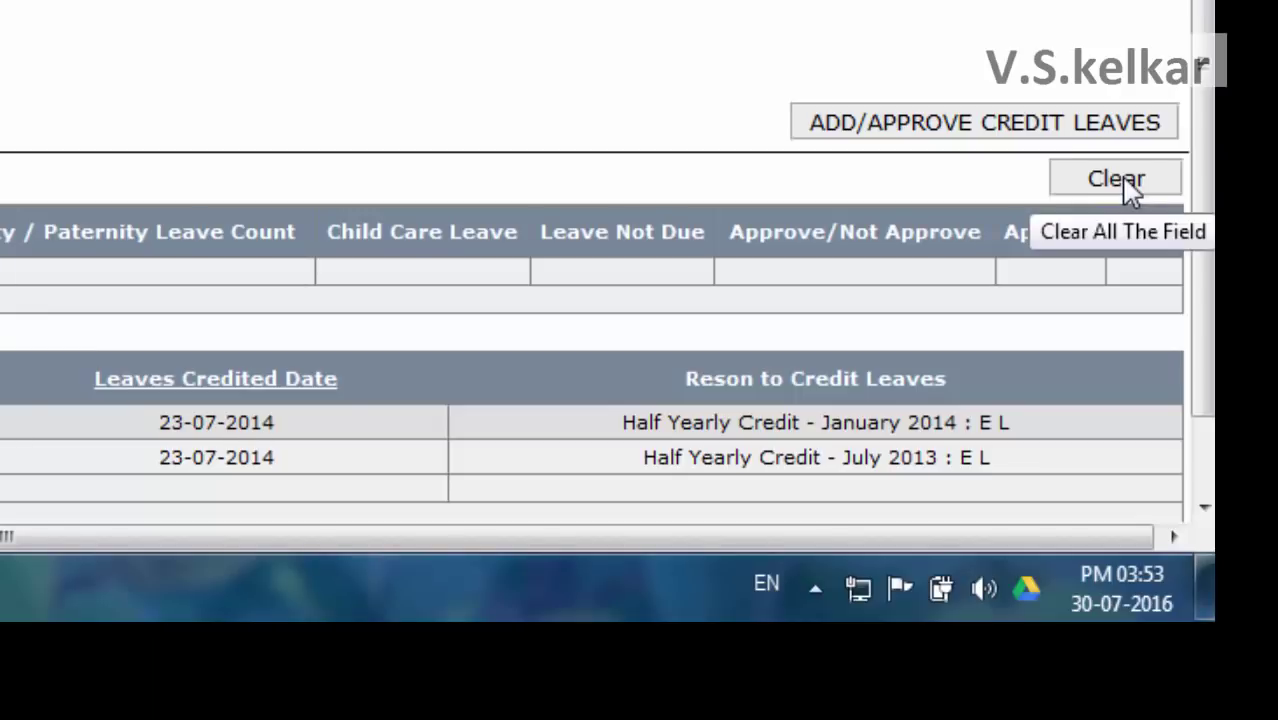
scroll(1124, 196, "down", 1)
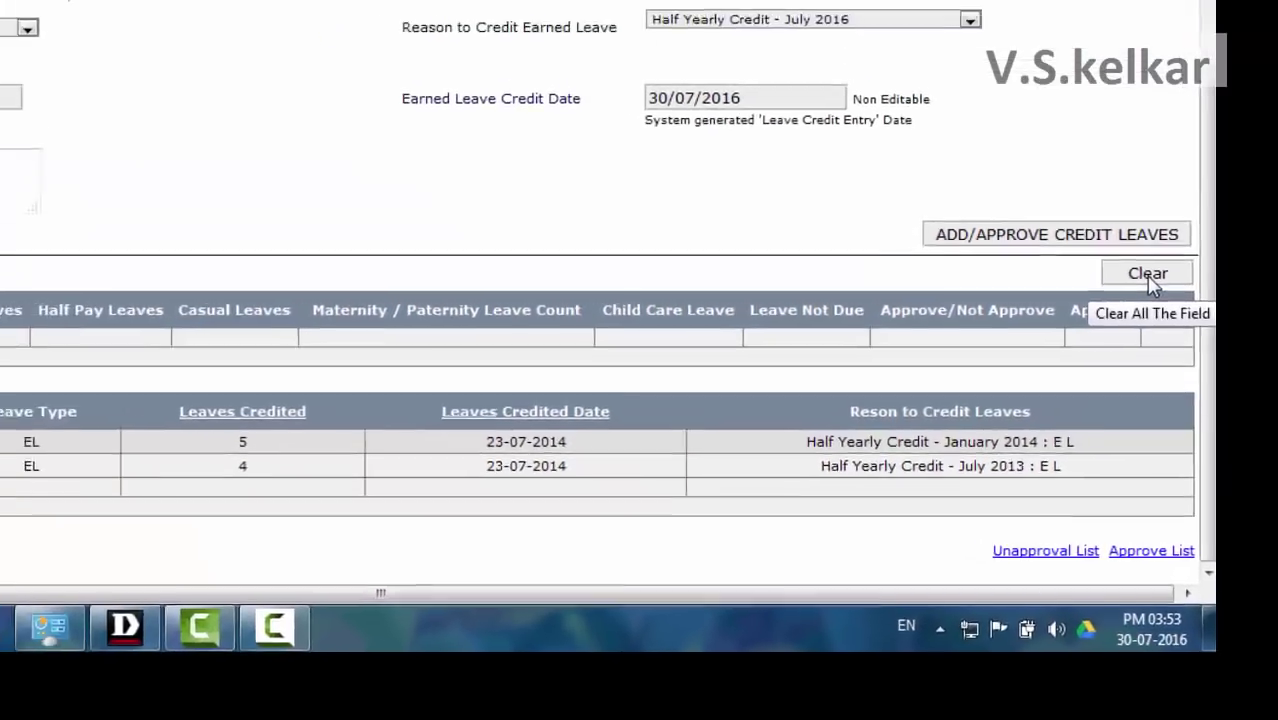
Clear all fields of the Update Leave Balance form and return to the HRMS home page.
left_click(1117, 80)
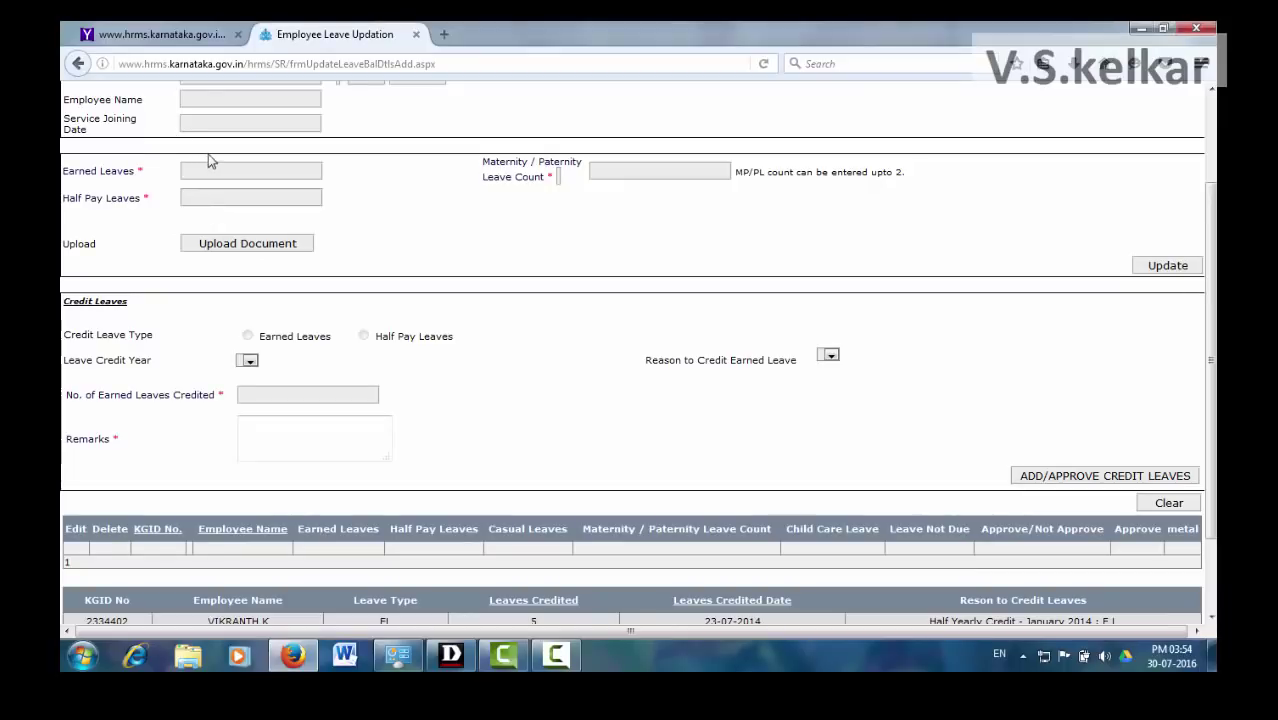
scroll(547, 167, "up", 3)
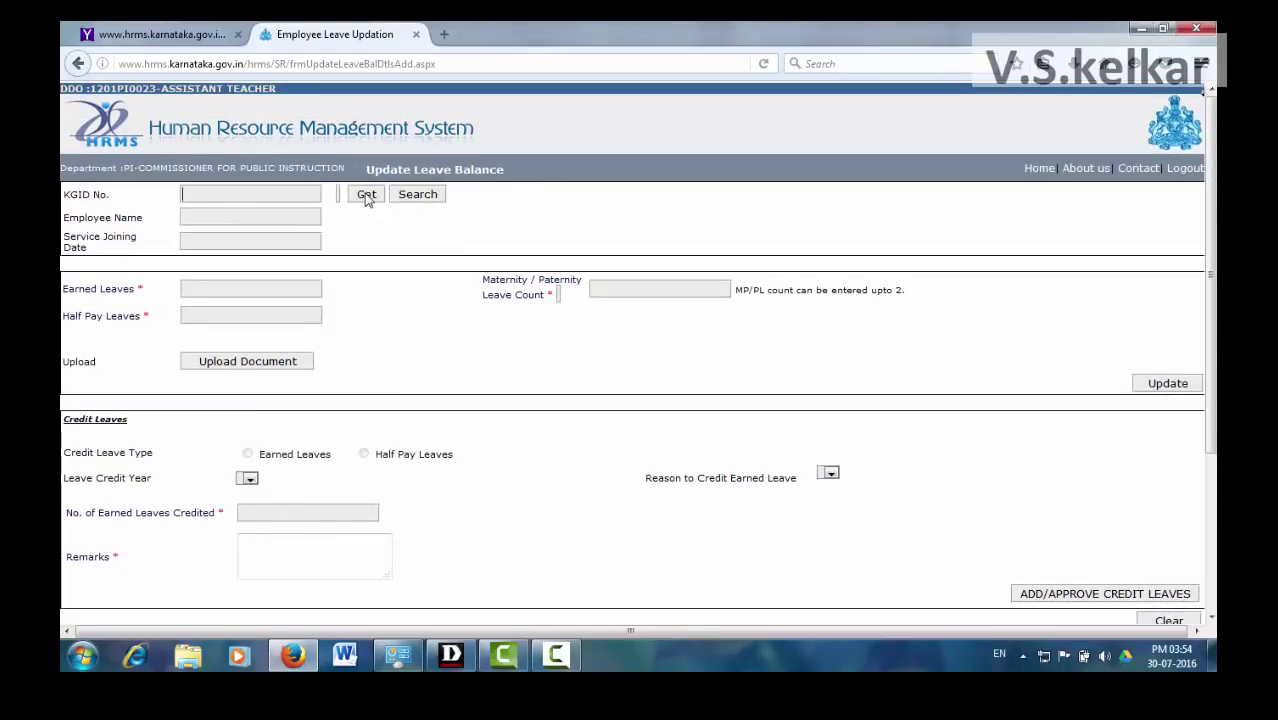
scroll(485, 480, "down", 2)
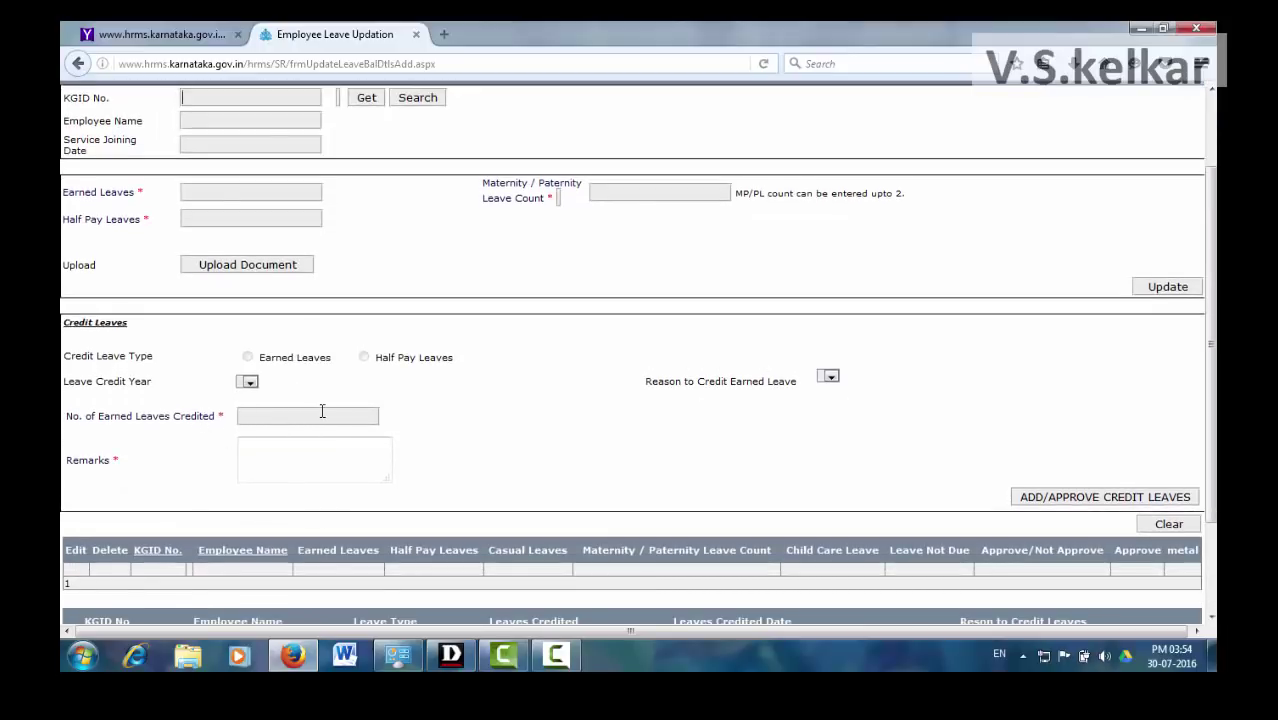
scroll(325, 411, "down", 1)
scroll(987, 476, "down", 2)
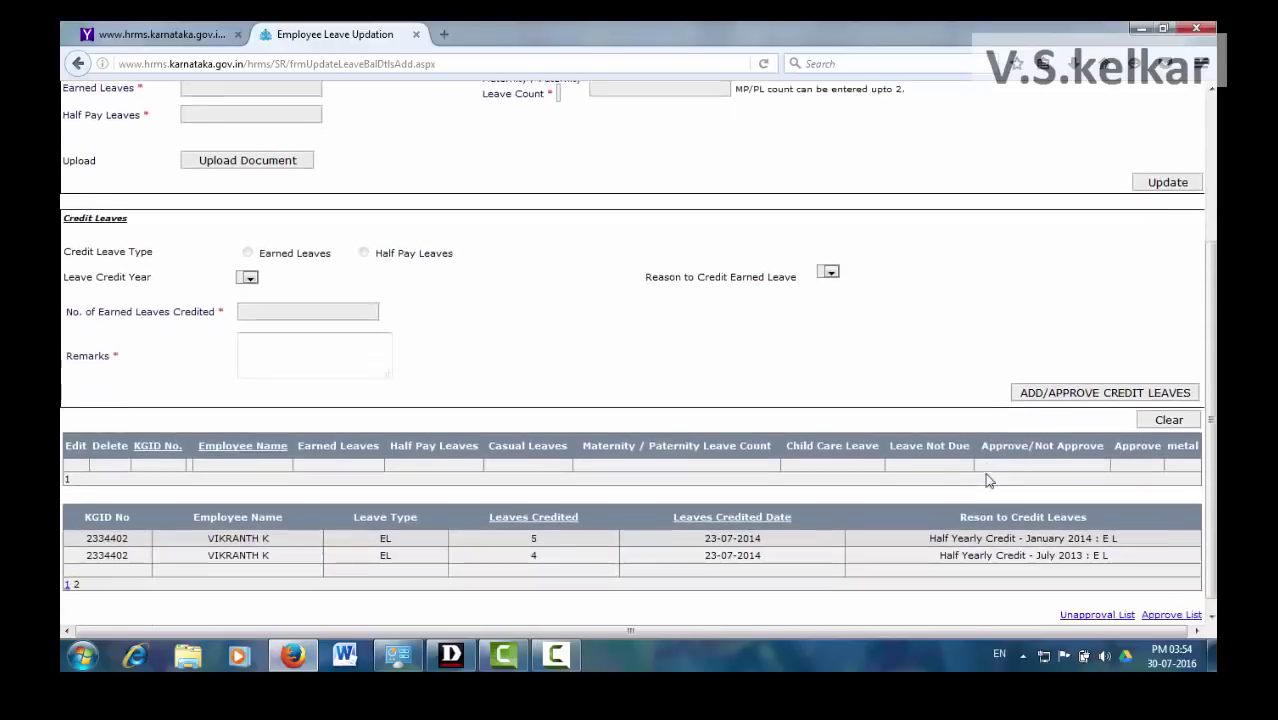
scroll(1070, 360, "up", 4)
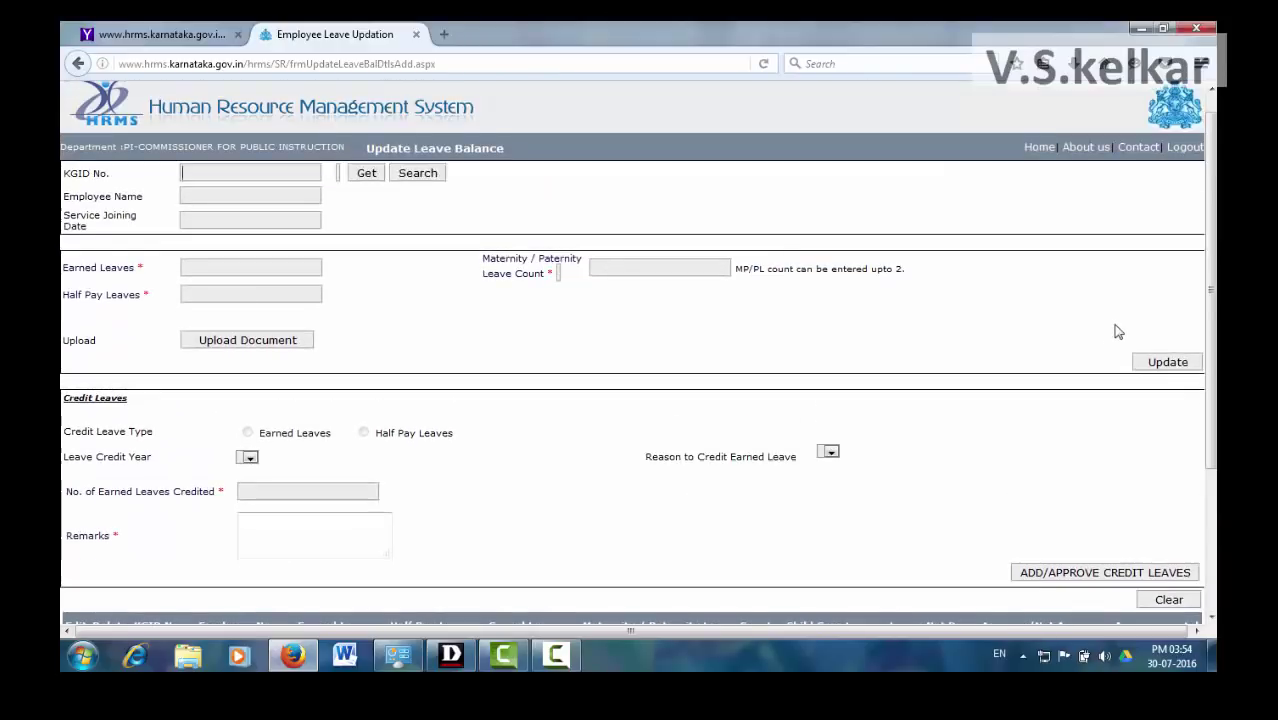
scroll(1112, 328, "down", 1)
scroll(1065, 215, "up", 2)
scroll(1058, 194, "down", 4)
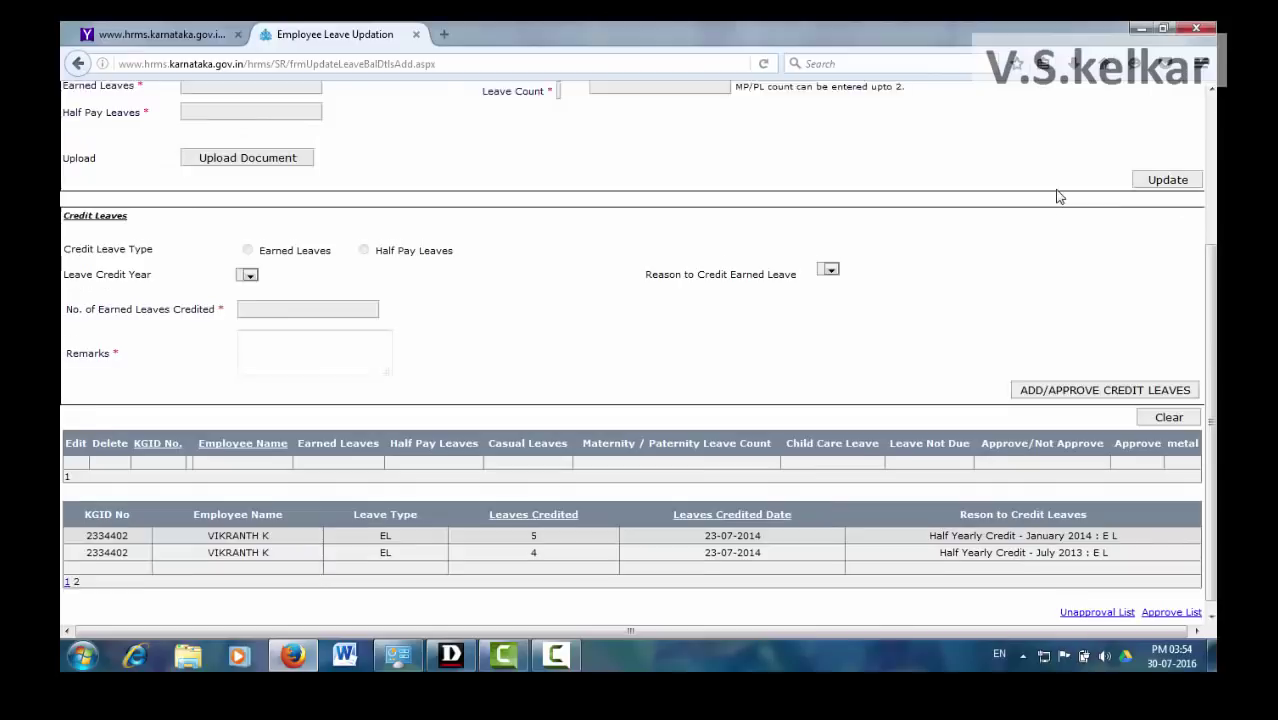
scroll(887, 327, "up", 4)
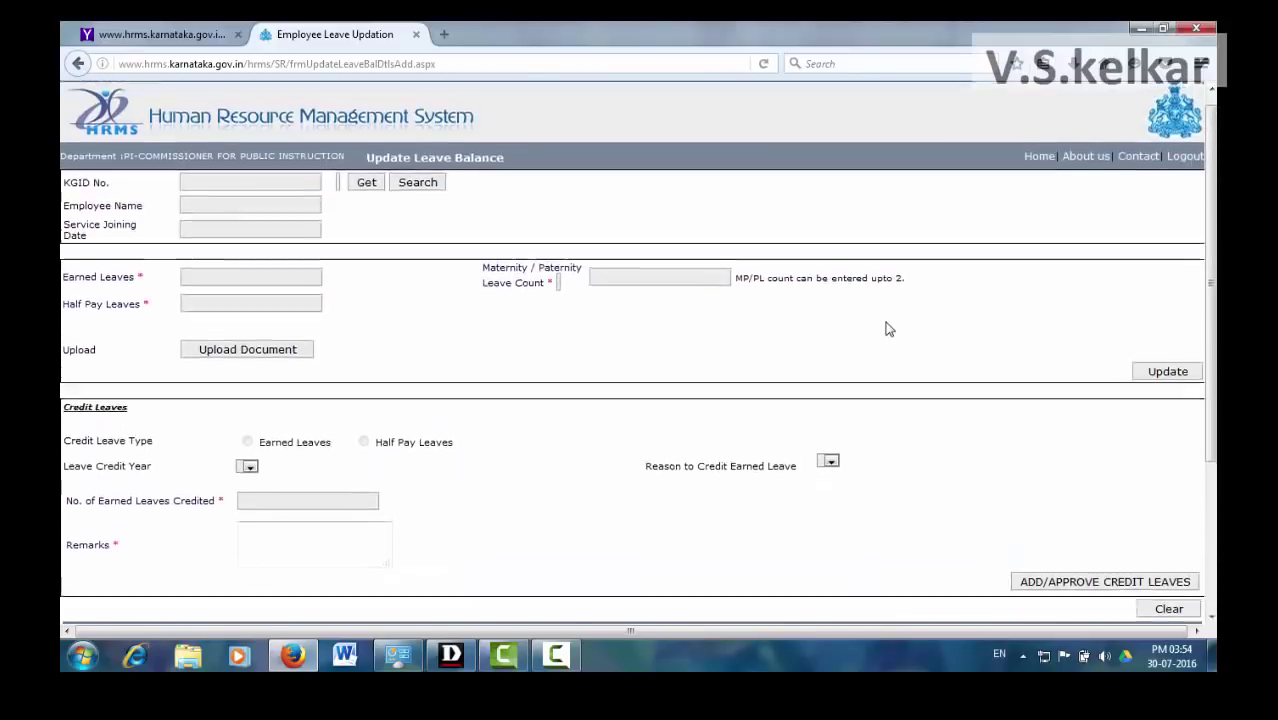
left_click(1041, 174)
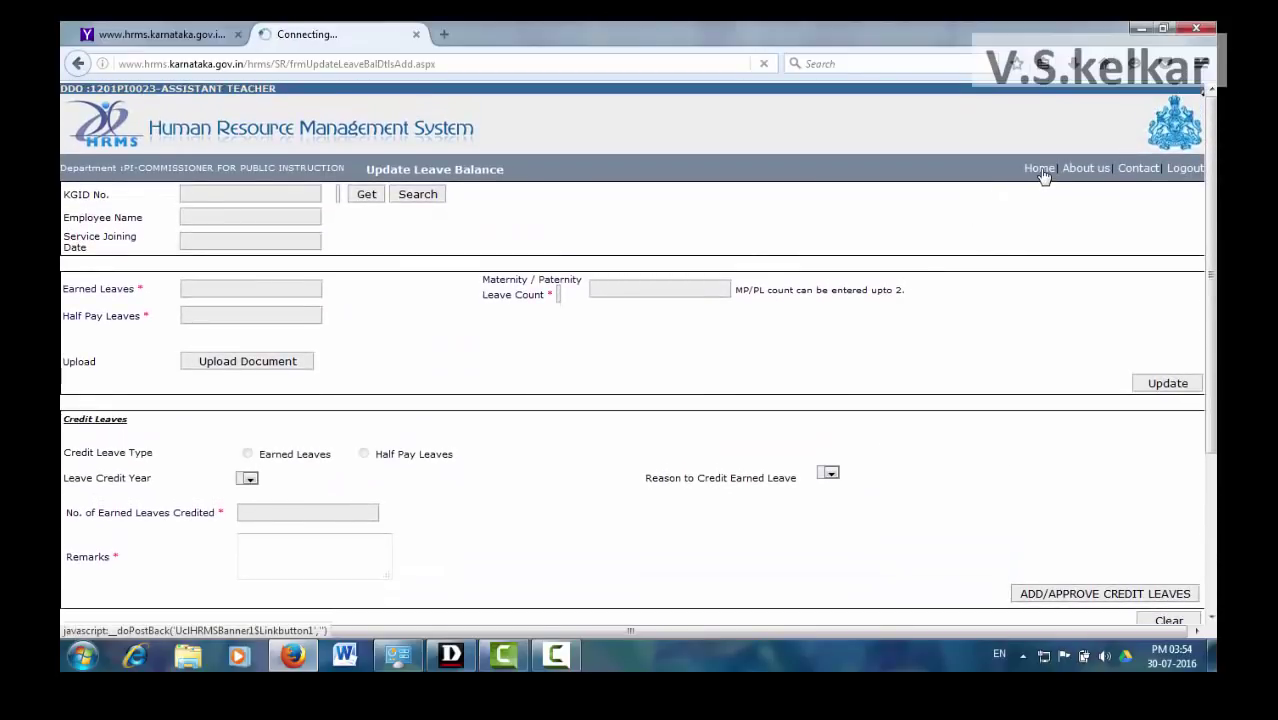